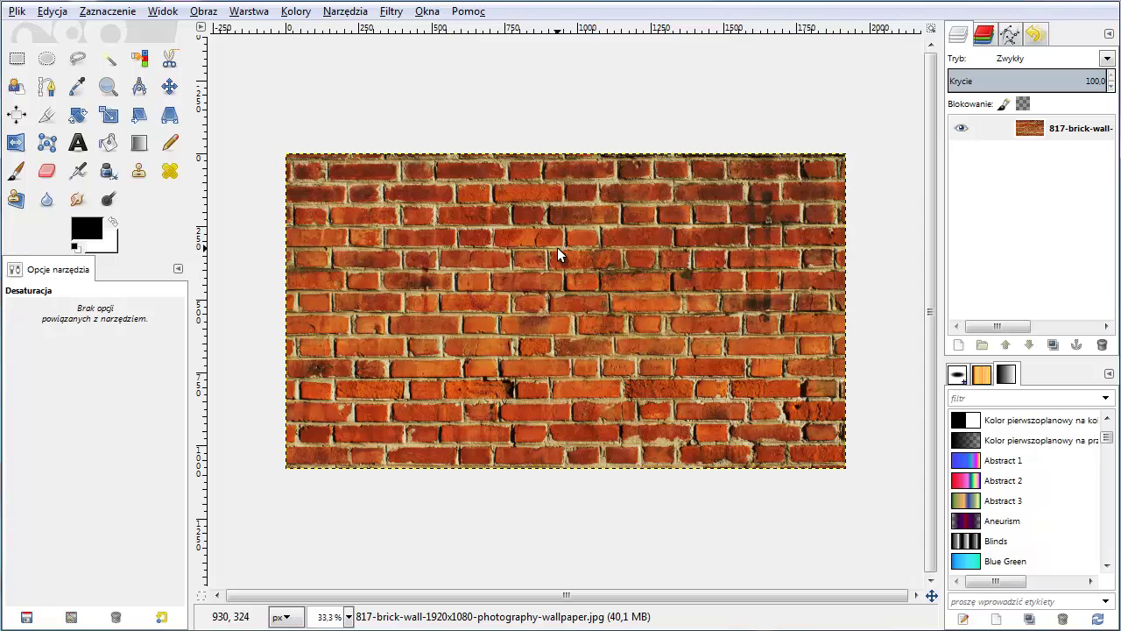
- Paste the copied graffiti artwork as a floating selection centred on the brick wall
key("ctrl+v")
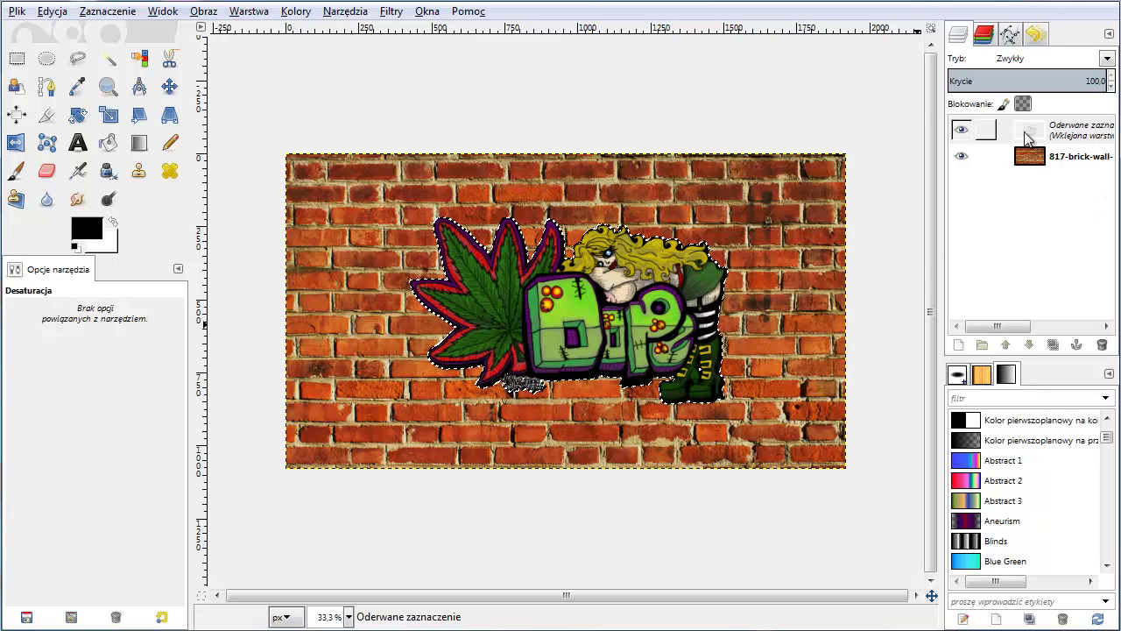
- Make the floating graffiti a new layer and apply Layer to Image Size
left_click(958, 345)
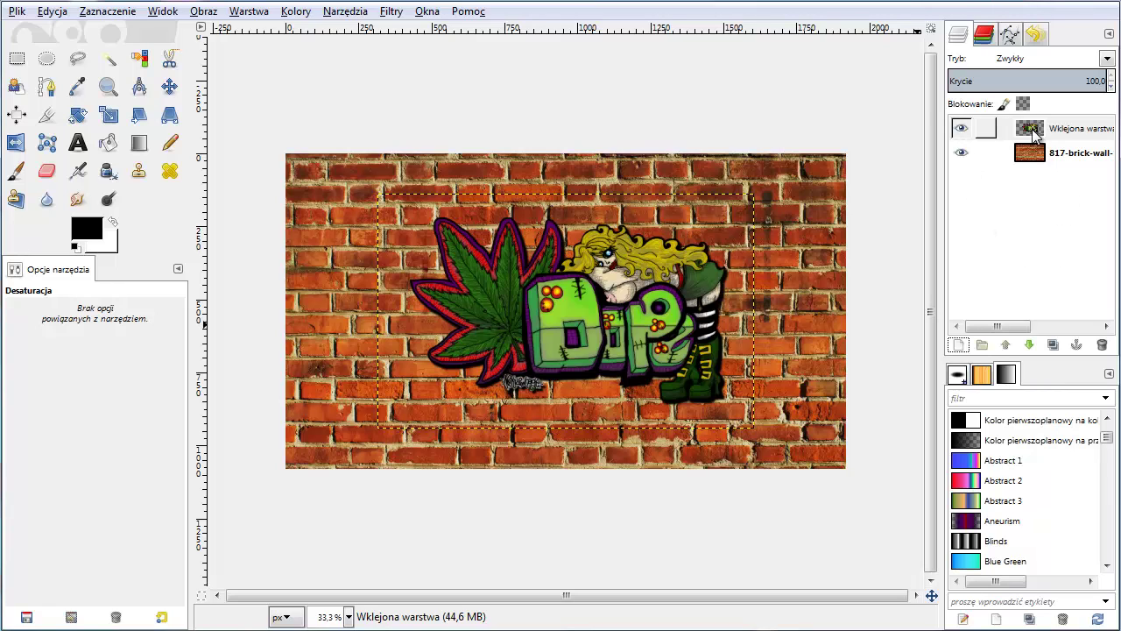
right_click(1033, 128)
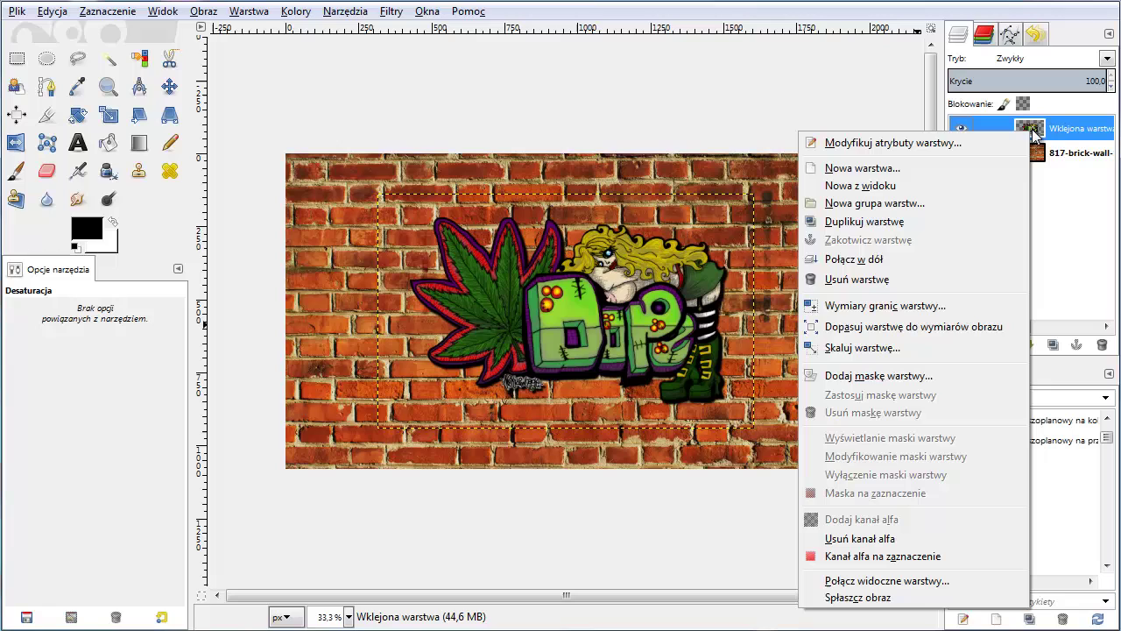
left_click(934, 329)
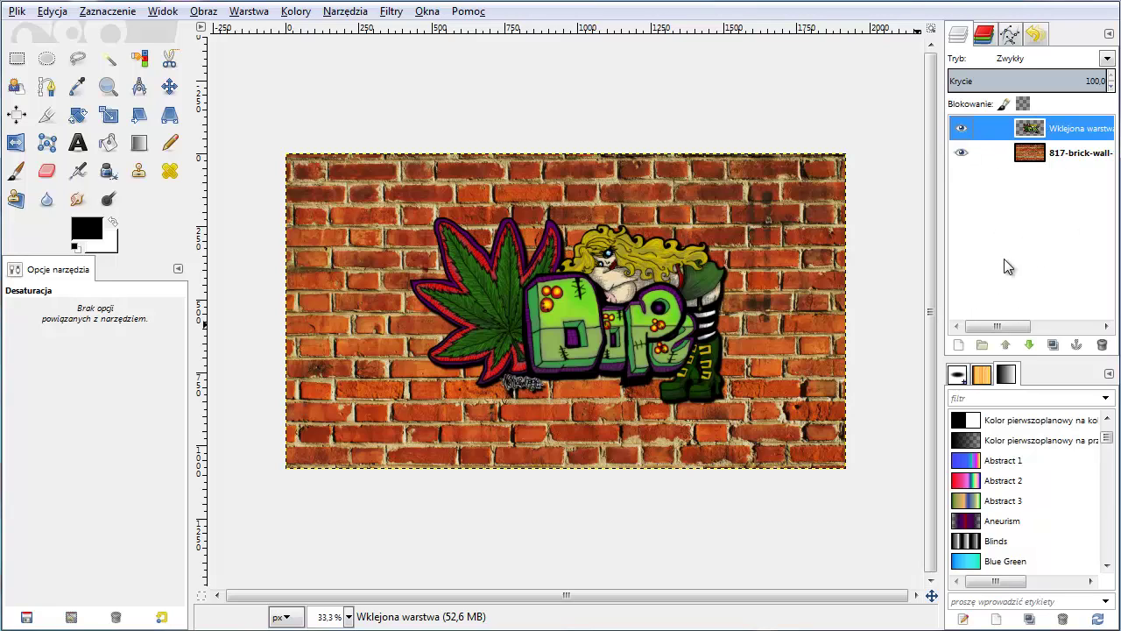
- Rename the pasted layer to 'Graffiti' via Edit Layer Attributes
right_click(1054, 129)
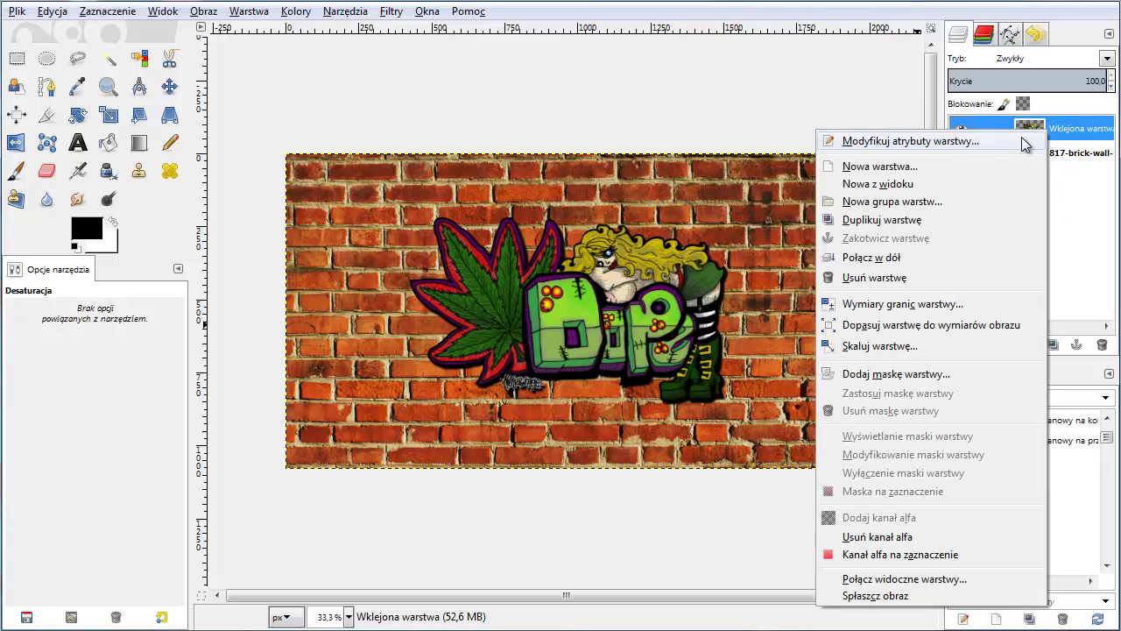
left_click(911, 140)
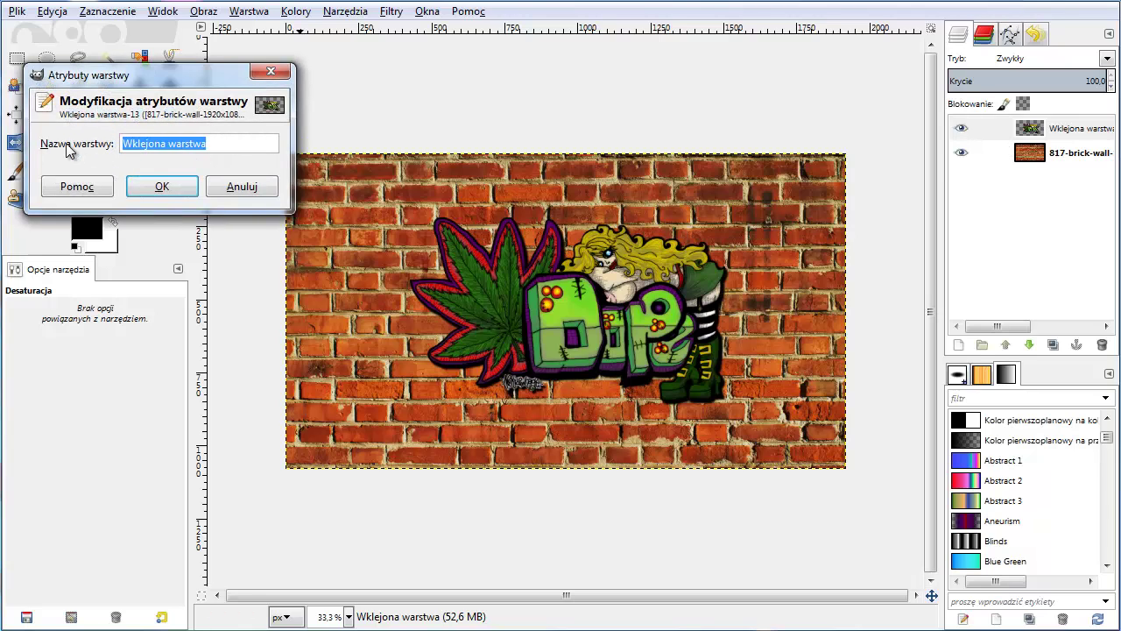
type("Graffi")
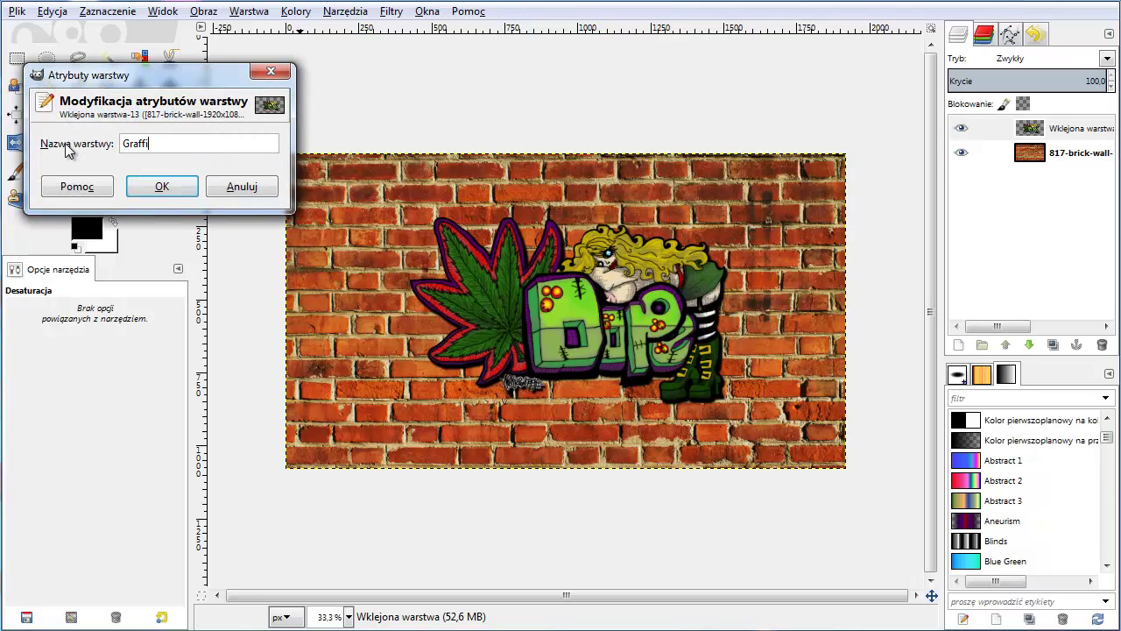
type("ti")
key("Return")
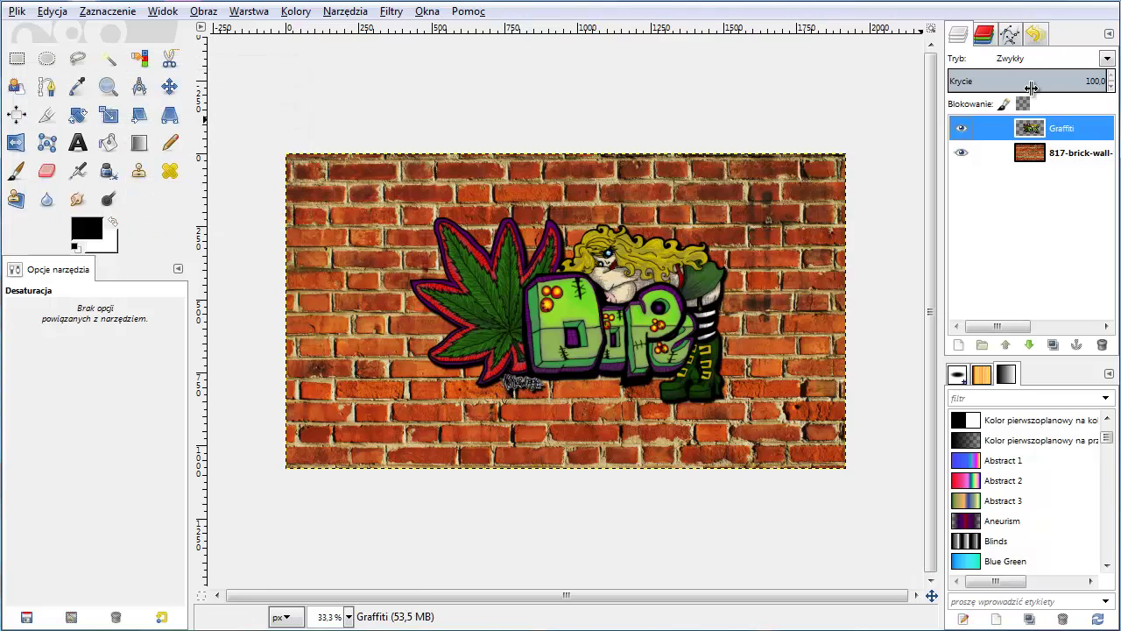
- Rename the brick wall layer to 'Tło' and reselect it
right_click(986, 156)
left_click(929, 165)
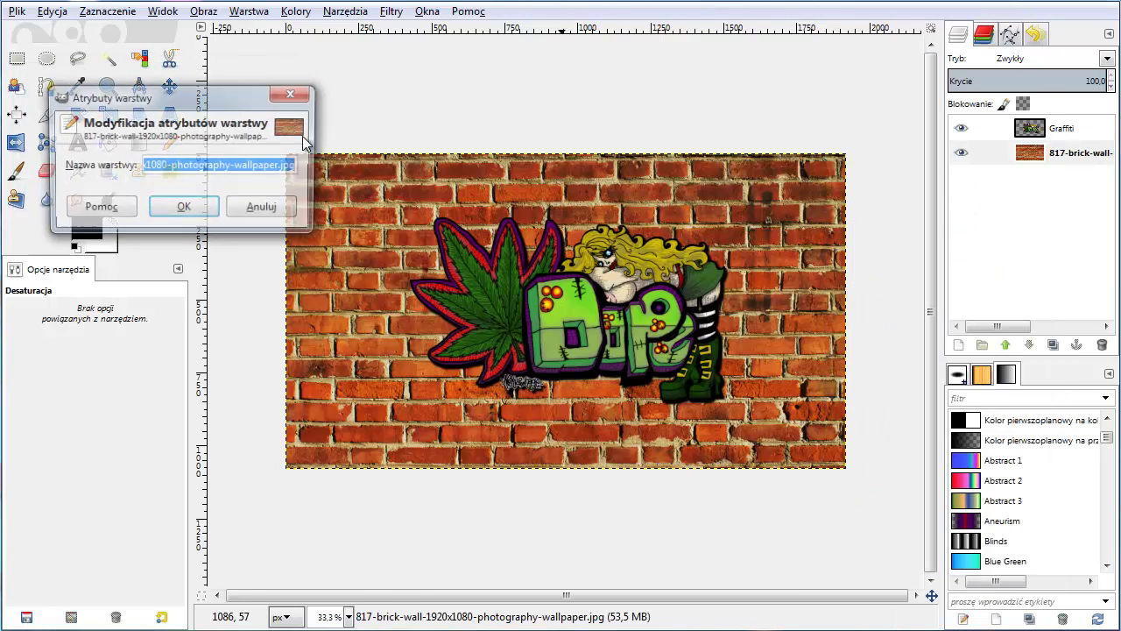
type("Tło")
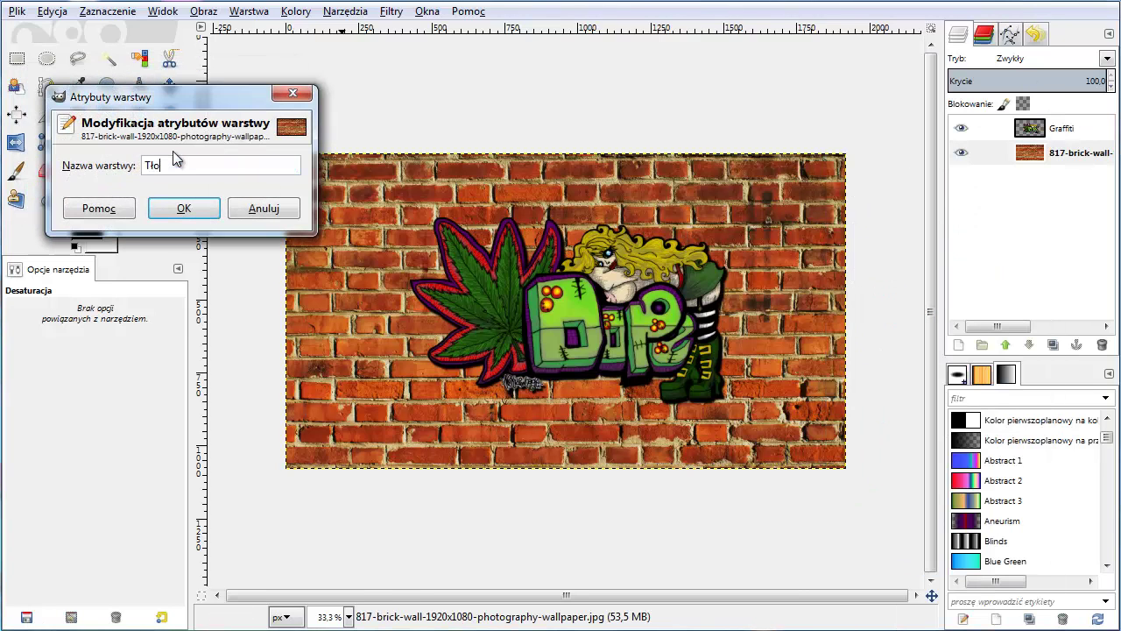
left_click(200, 207)
left_click(1046, 136)
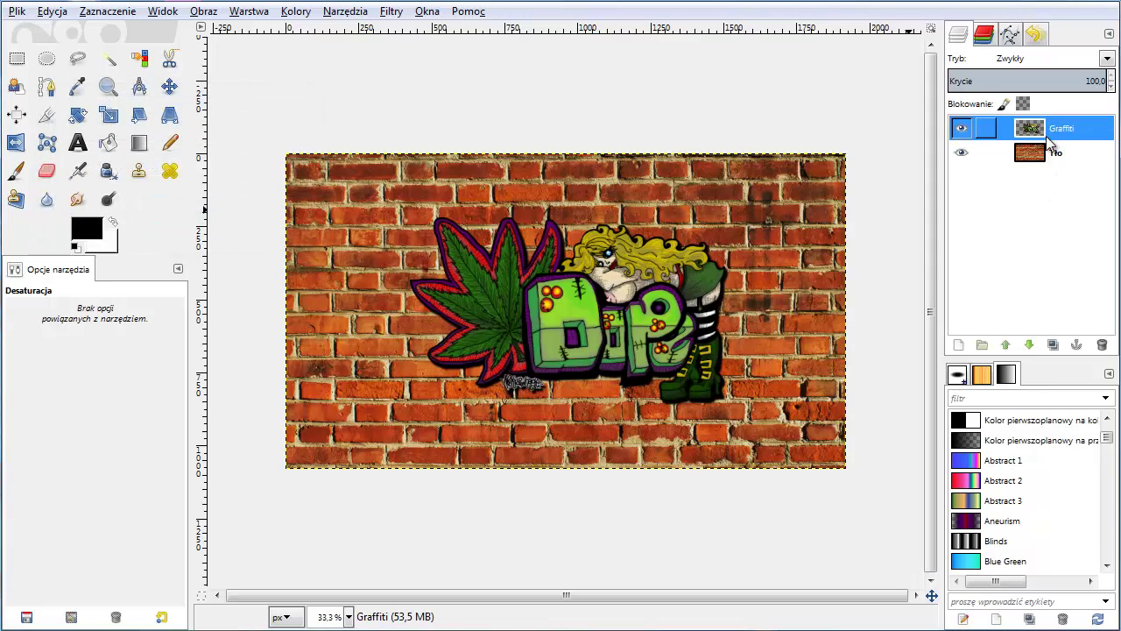
left_click(1052, 153)
- Duplicate the Tło layer and name the copy 'Przeunięcie'
left_click(1053, 344)
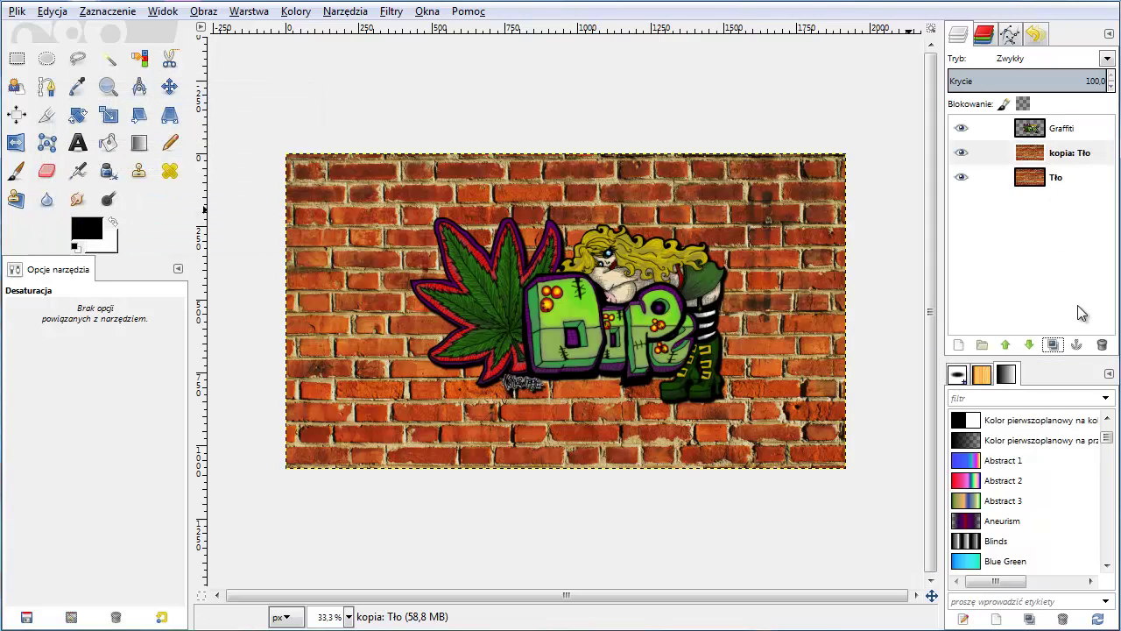
right_click(1054, 158)
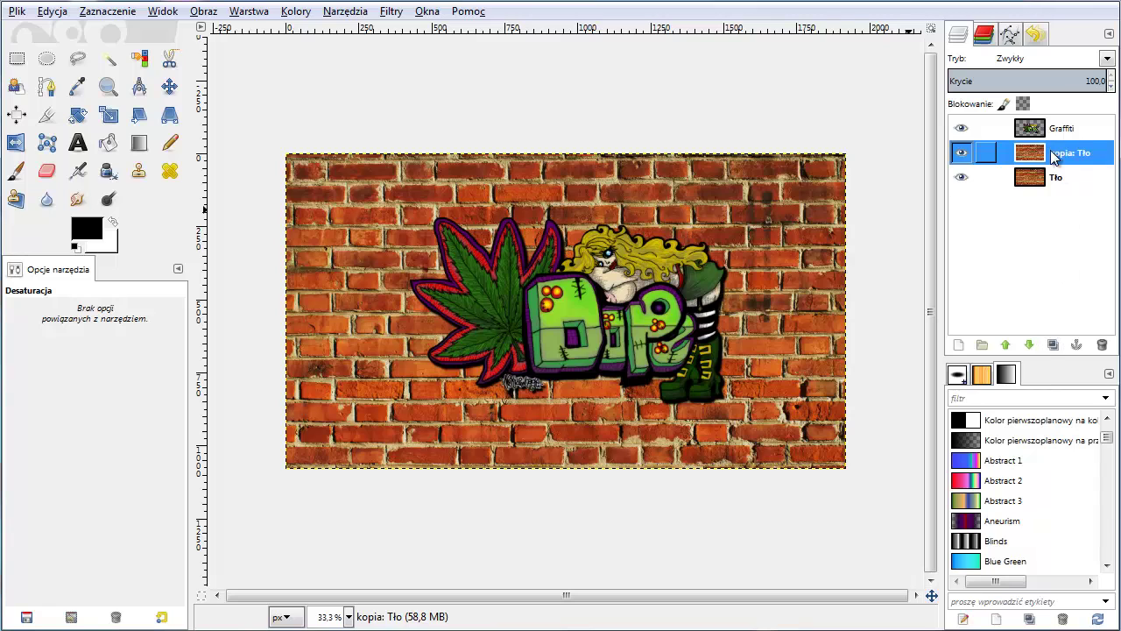
left_click(948, 168)
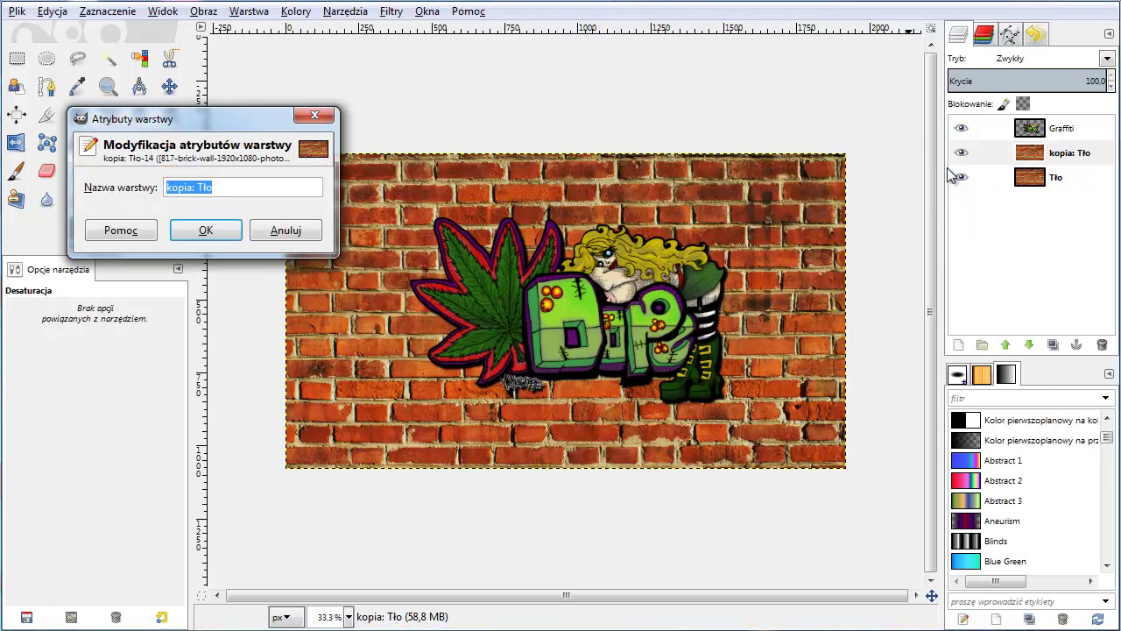
type("Przeunięcie")
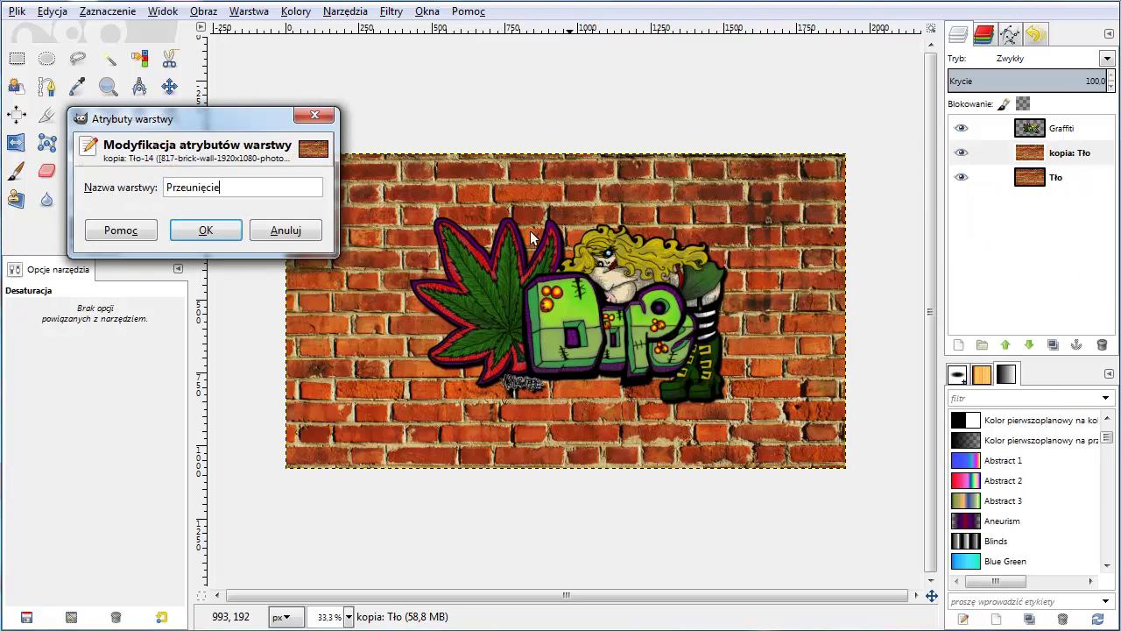
key("Return")
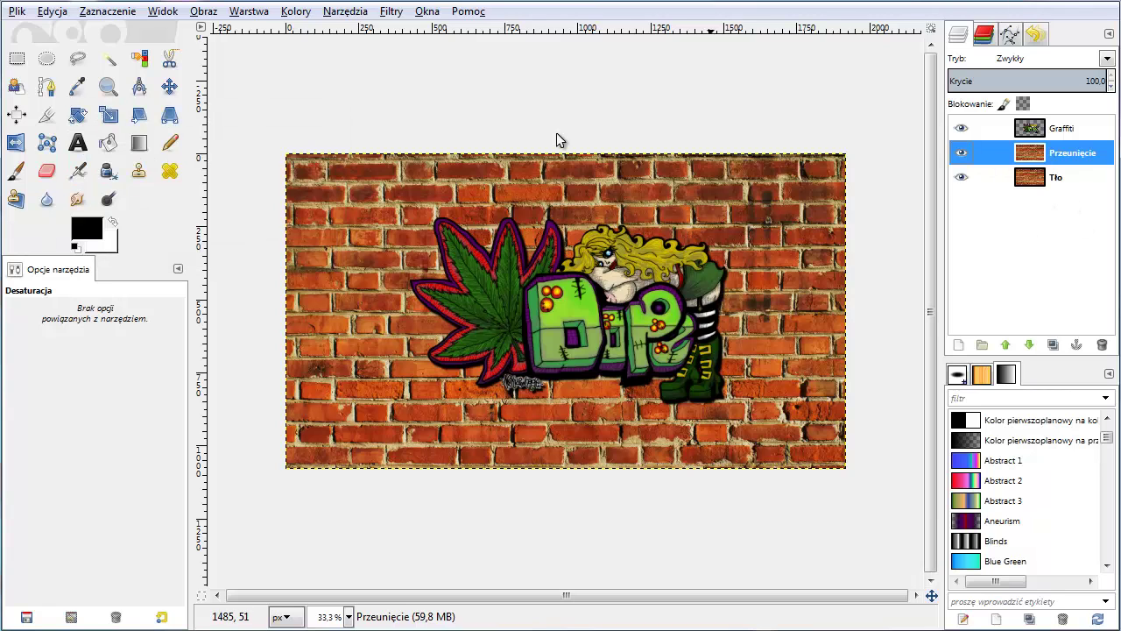
- Desaturate the Przeunięcie layer using the Luminosity mode
left_click(296, 11)
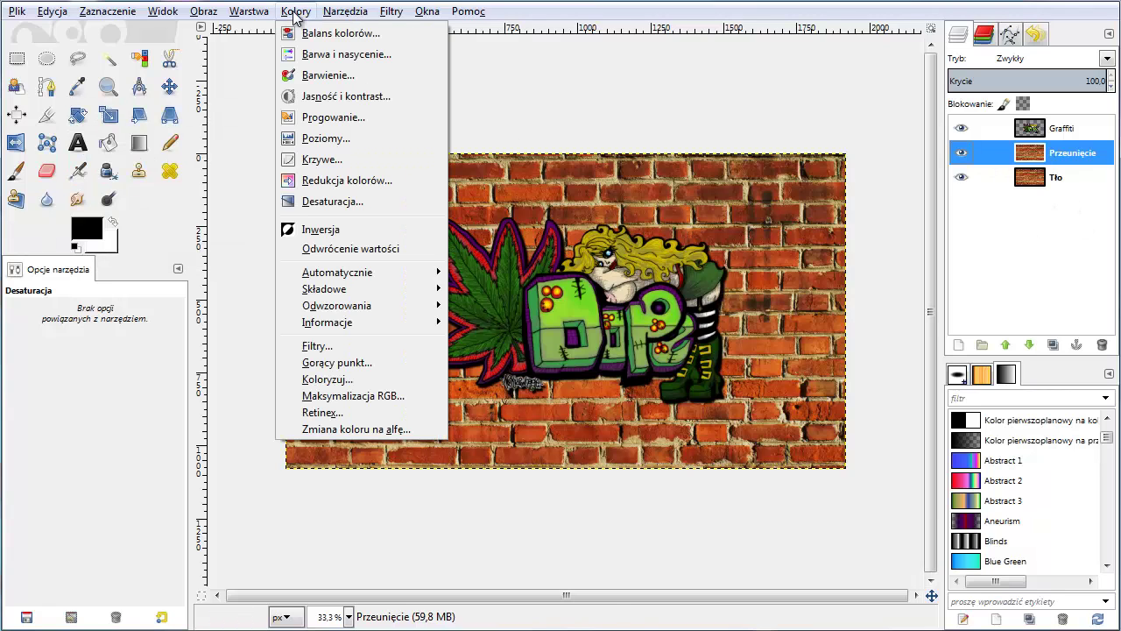
left_click(331, 202)
left_click(179, 215)
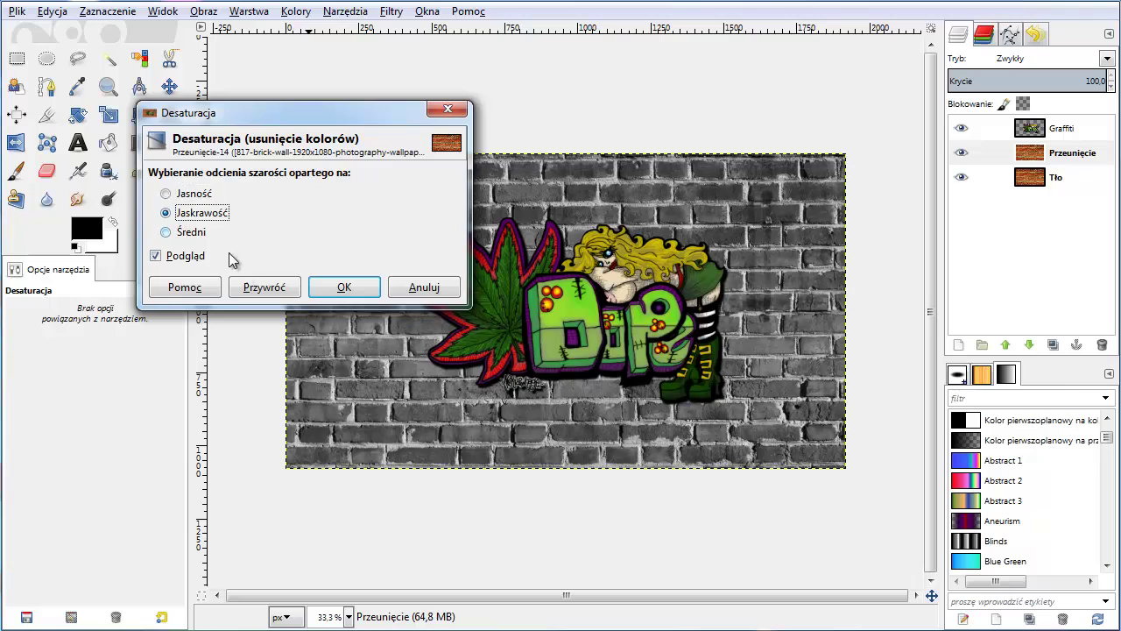
left_click(345, 287)
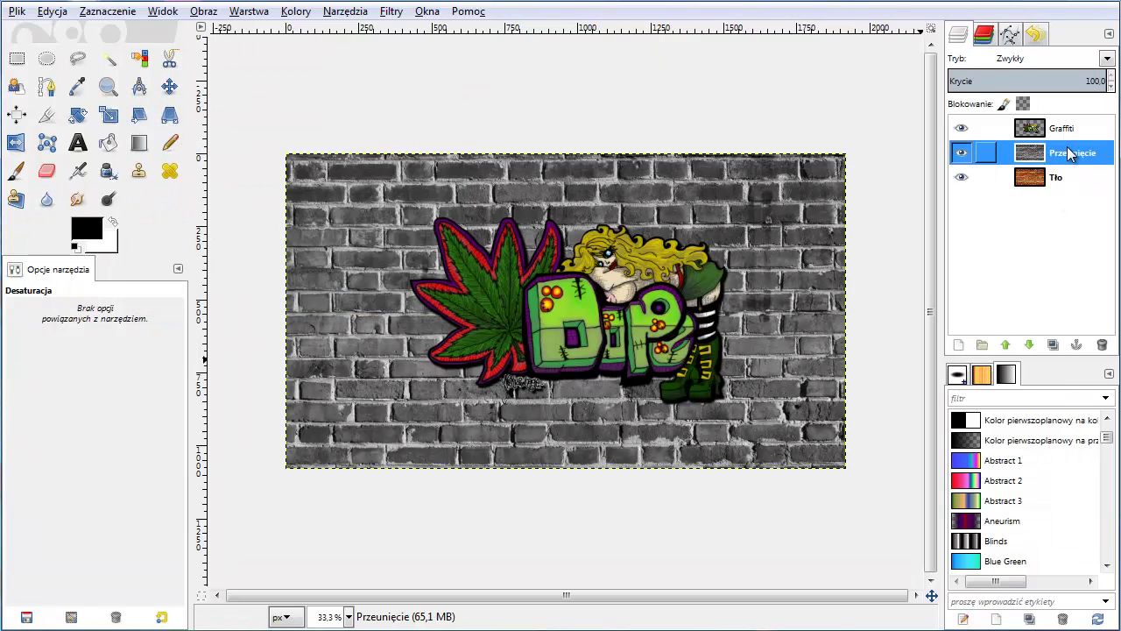
- Duplicate Przeunięcie as a hidden layer named 'Światłocień', then reselect Przeunięcie
left_click(1053, 345)
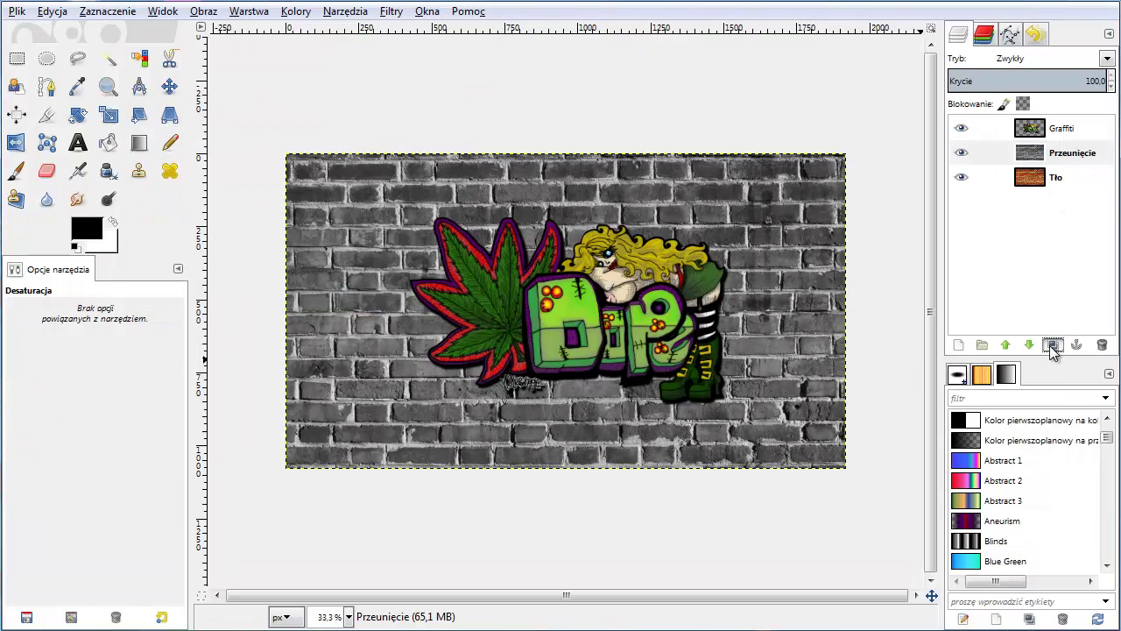
right_click(1079, 155)
left_click(903, 163)
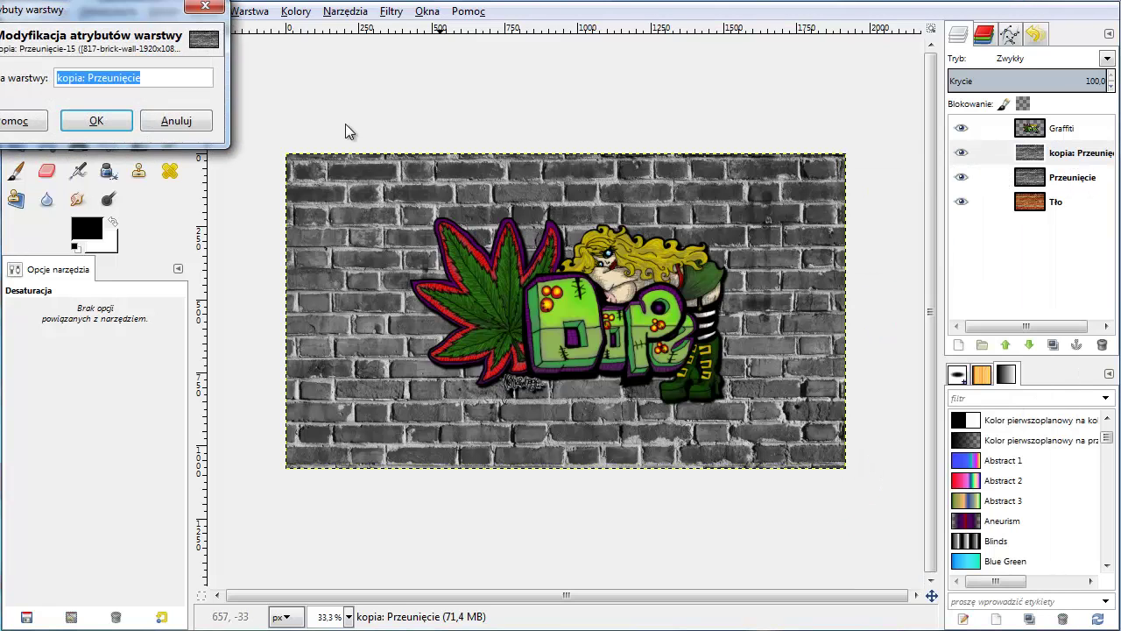
type("Ś")
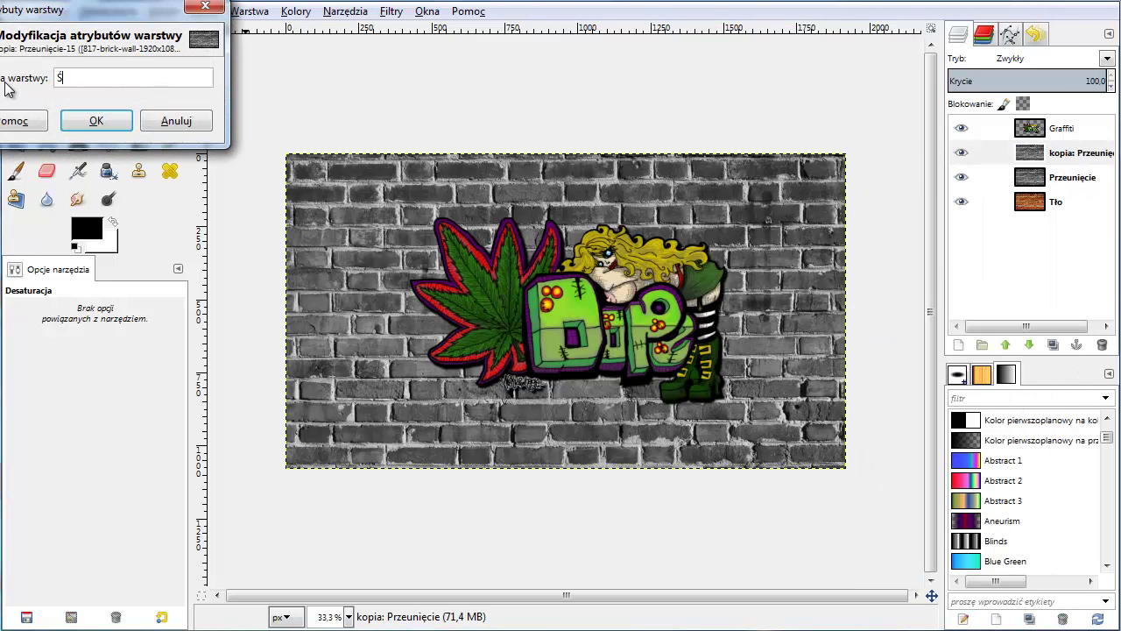
type("wiatłocień")
left_click(65, 119)
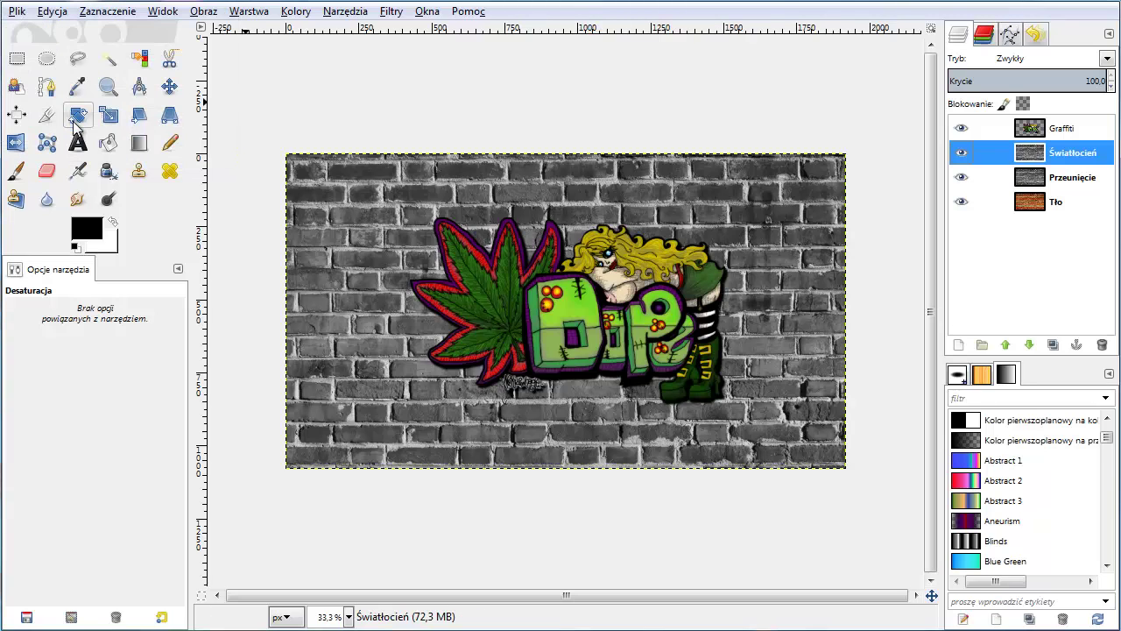
left_click(963, 155)
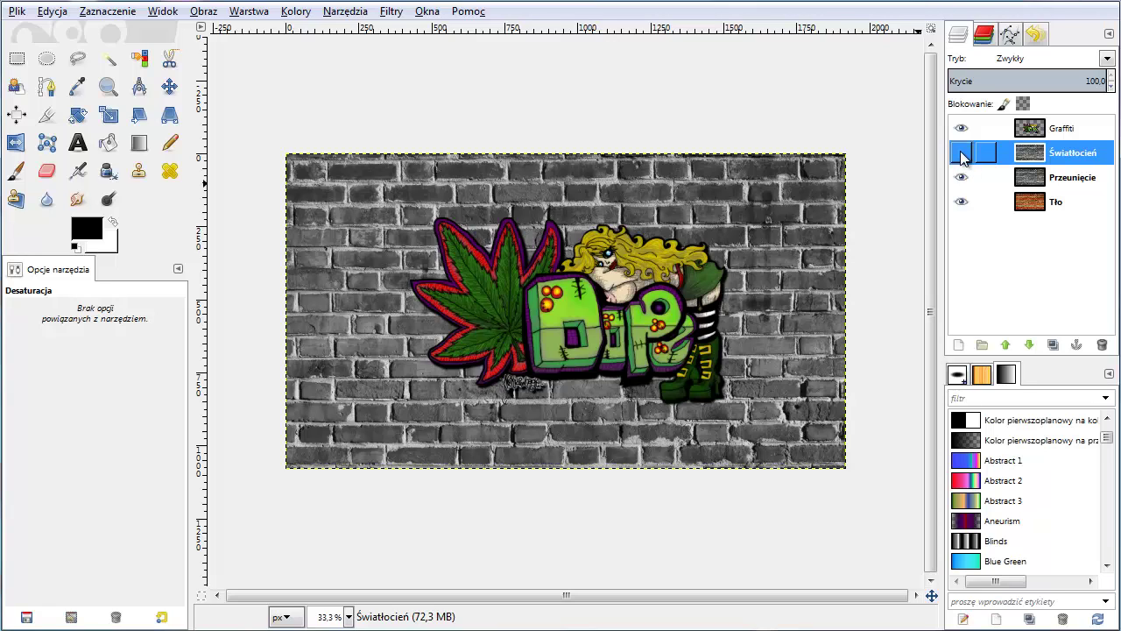
left_click(1058, 184)
- Apply a 10 px Gaussian Blur to the Przeunięcie layer
left_click(389, 12)
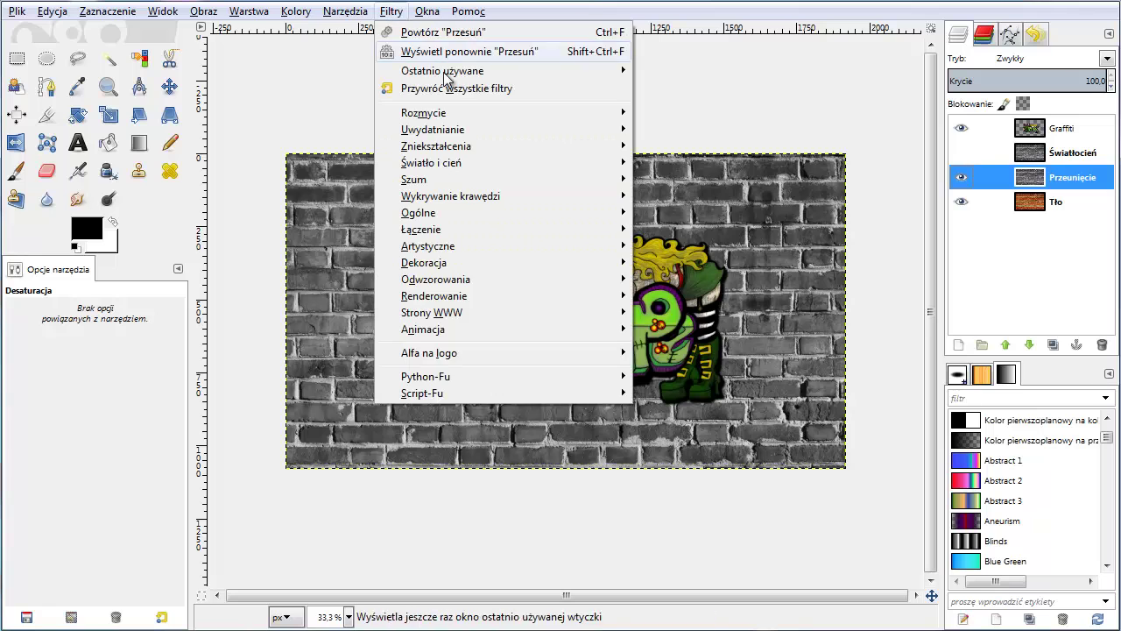
left_click(680, 128)
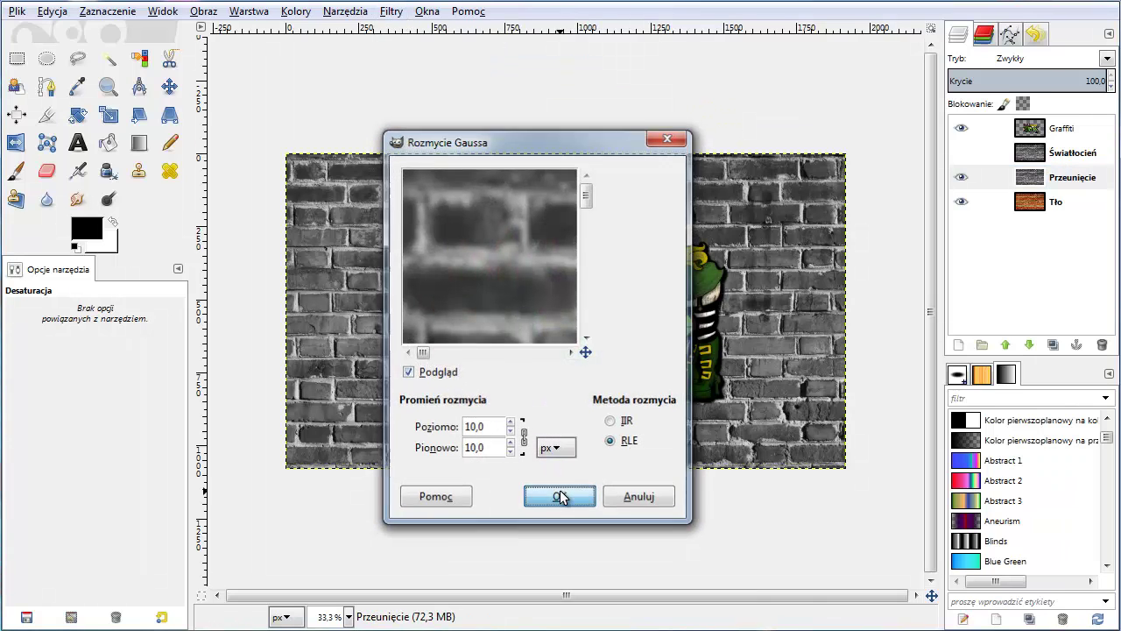
left_click(560, 496)
- Displace the Graffiti layer by 10 in X and Y, using Przeunięcie as both maps
left_click(1063, 130)
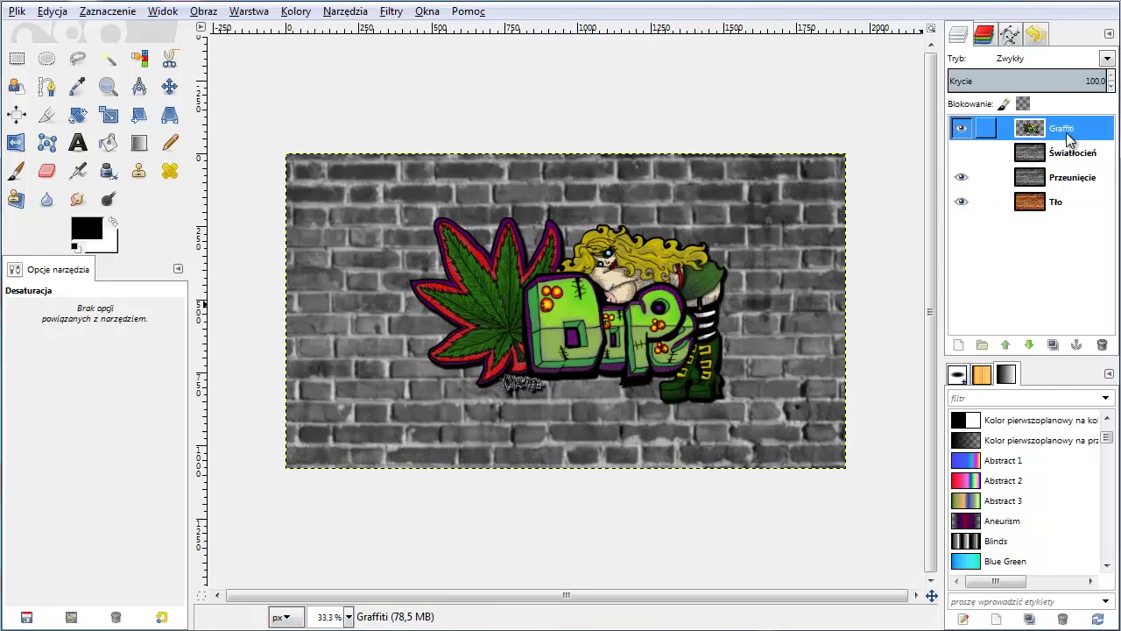
left_click(390, 11)
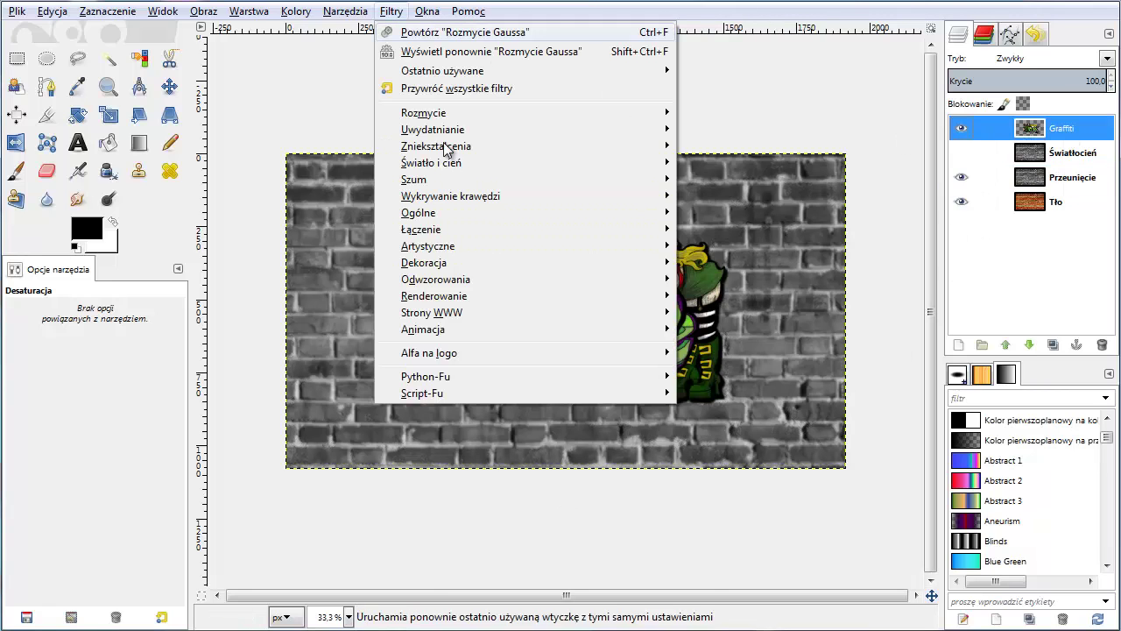
mouse_move(435, 278)
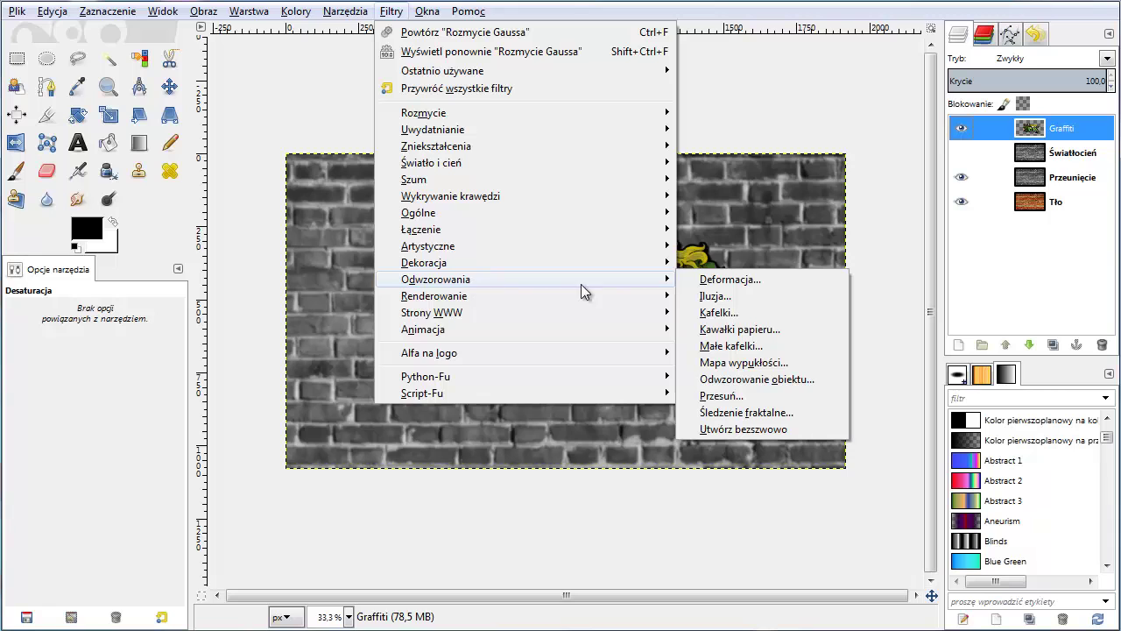
left_click(742, 396)
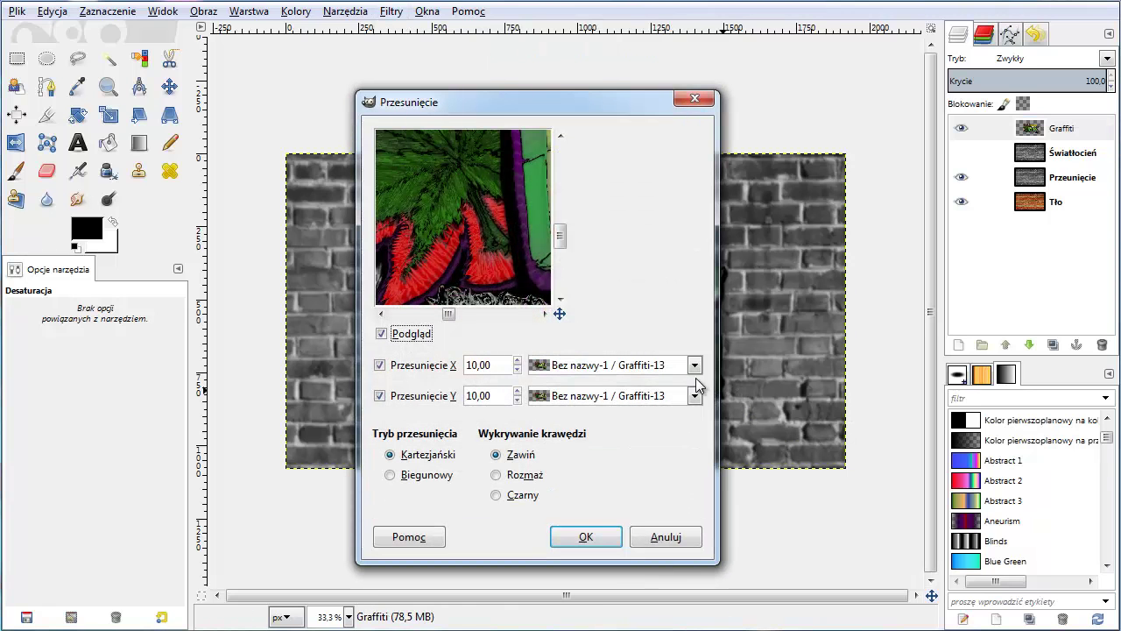
left_click(694, 365)
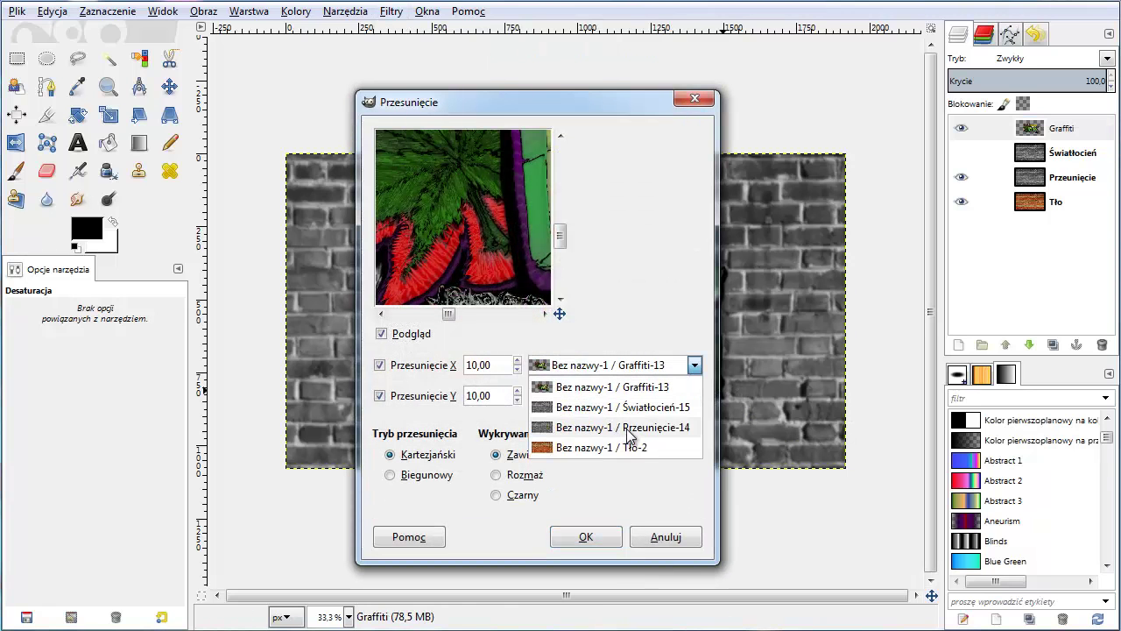
left_click(628, 429)
left_click(694, 396)
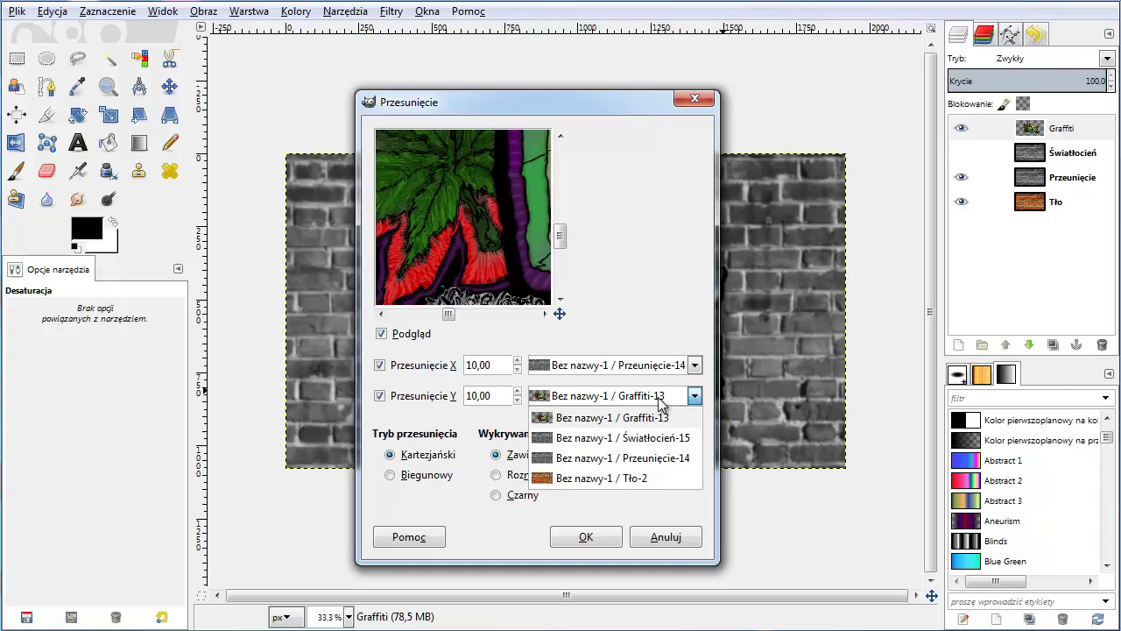
left_click(655, 458)
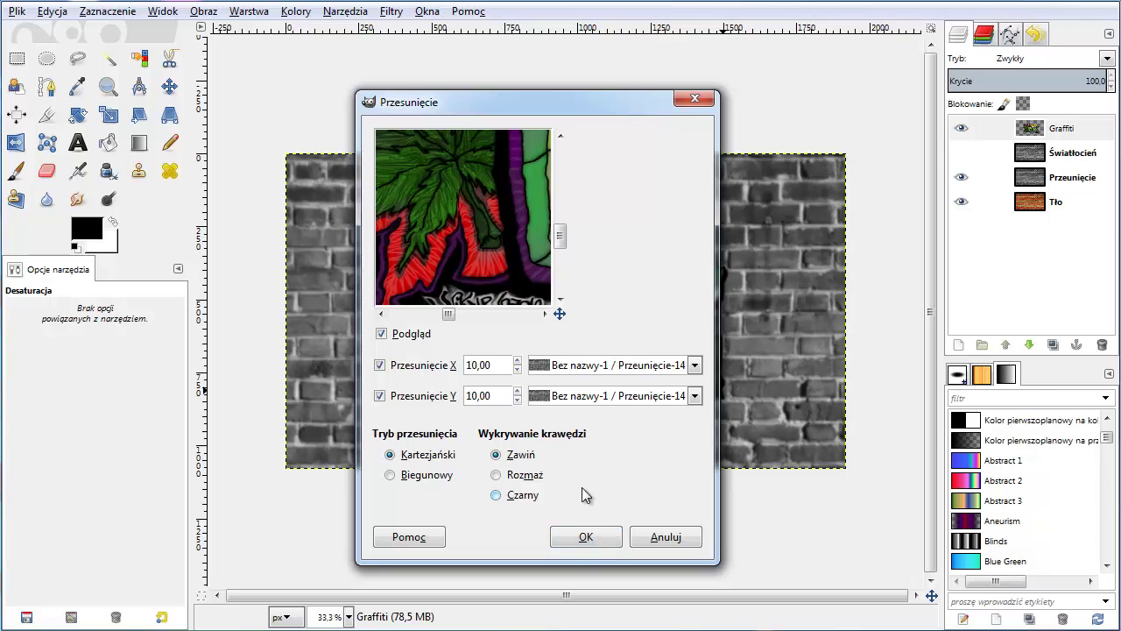
left_click(586, 538)
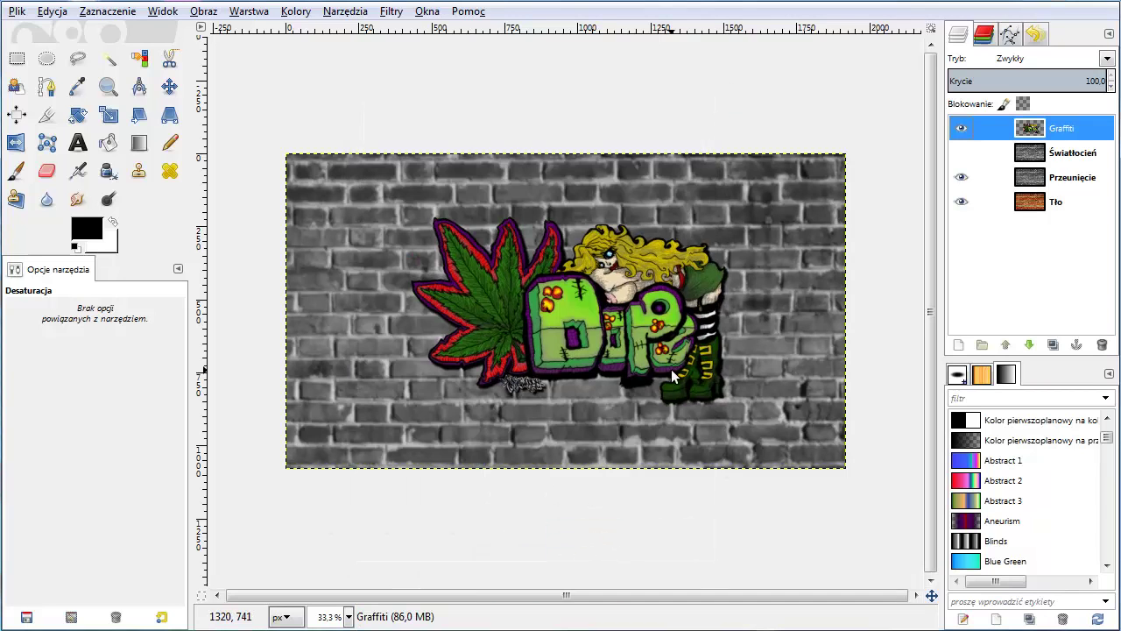
- Hide Przeunięcie, show Światłocień and raise it above the Graffiti layer
left_click(1040, 180)
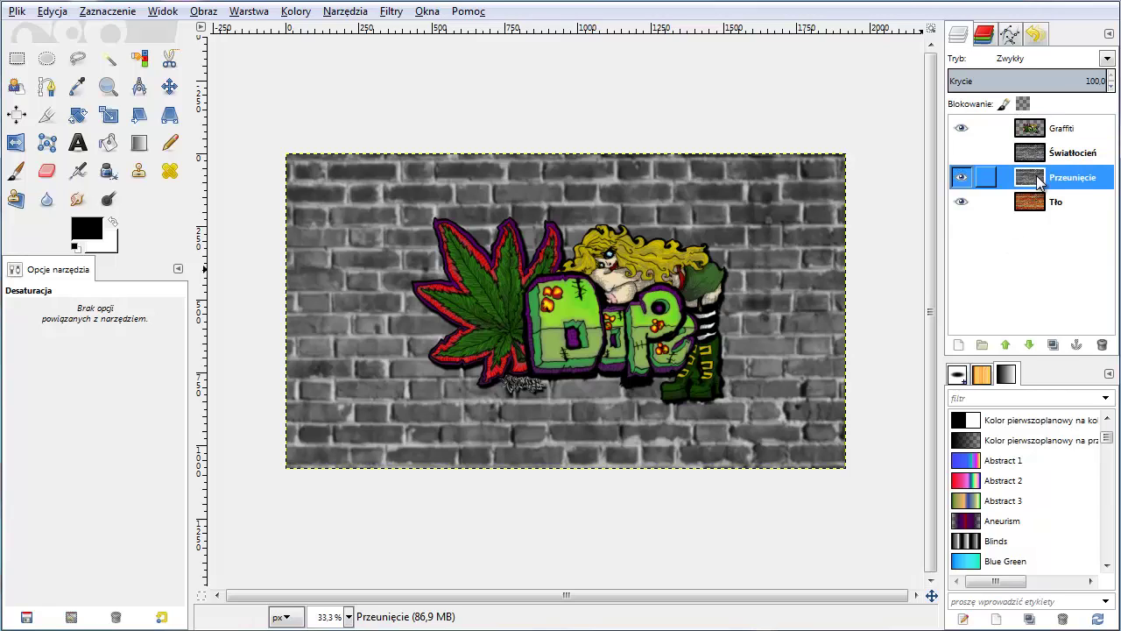
left_click(968, 172)
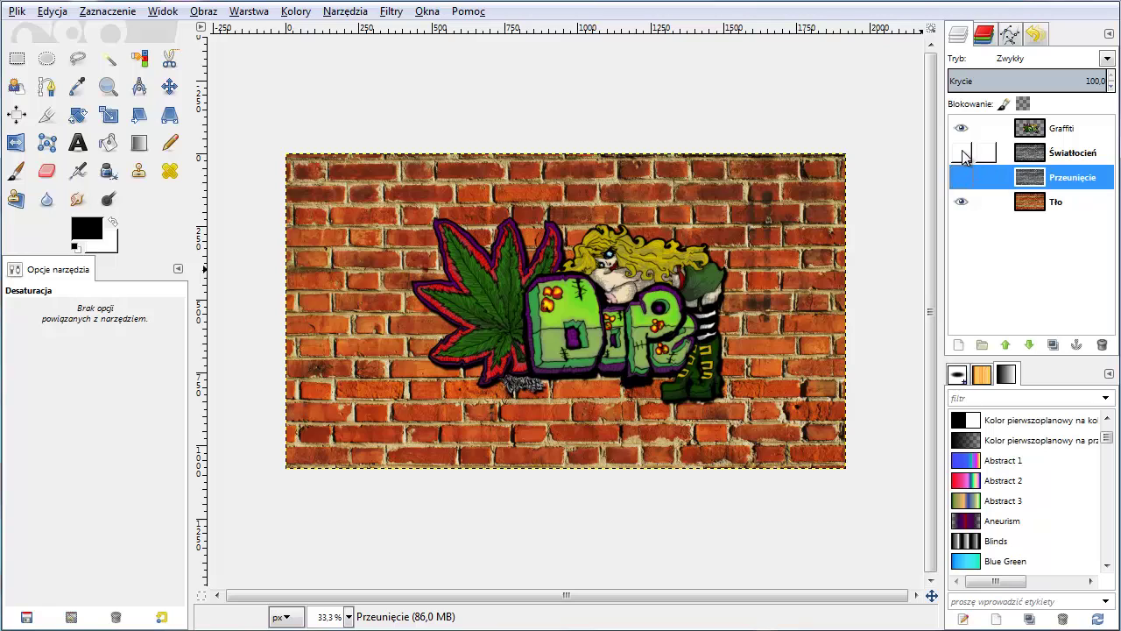
left_click(963, 154)
left_click(1032, 155)
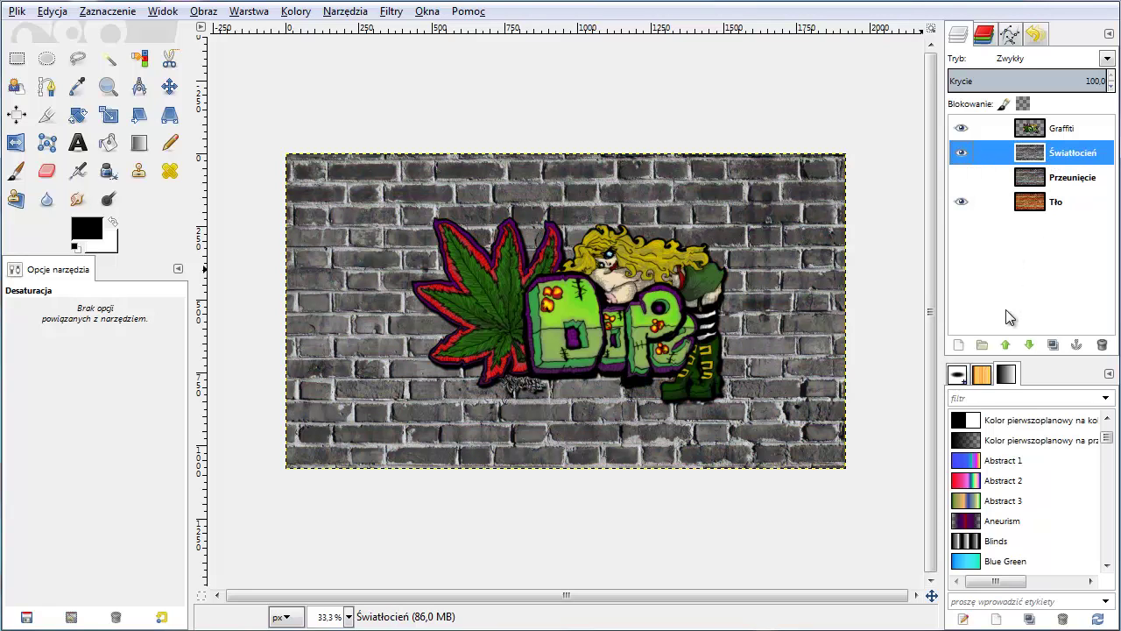
left_click(1006, 345)
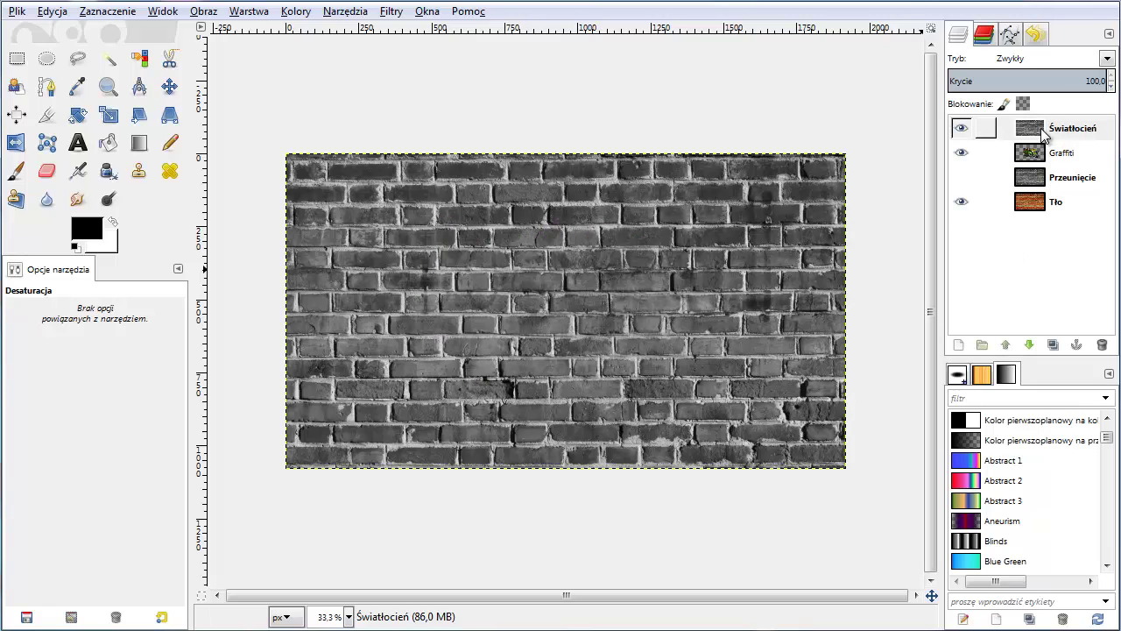
- Select the Graffiti layer's outline with Alpha to Selection, and give Światłocień an alpha channel
left_click(1042, 157)
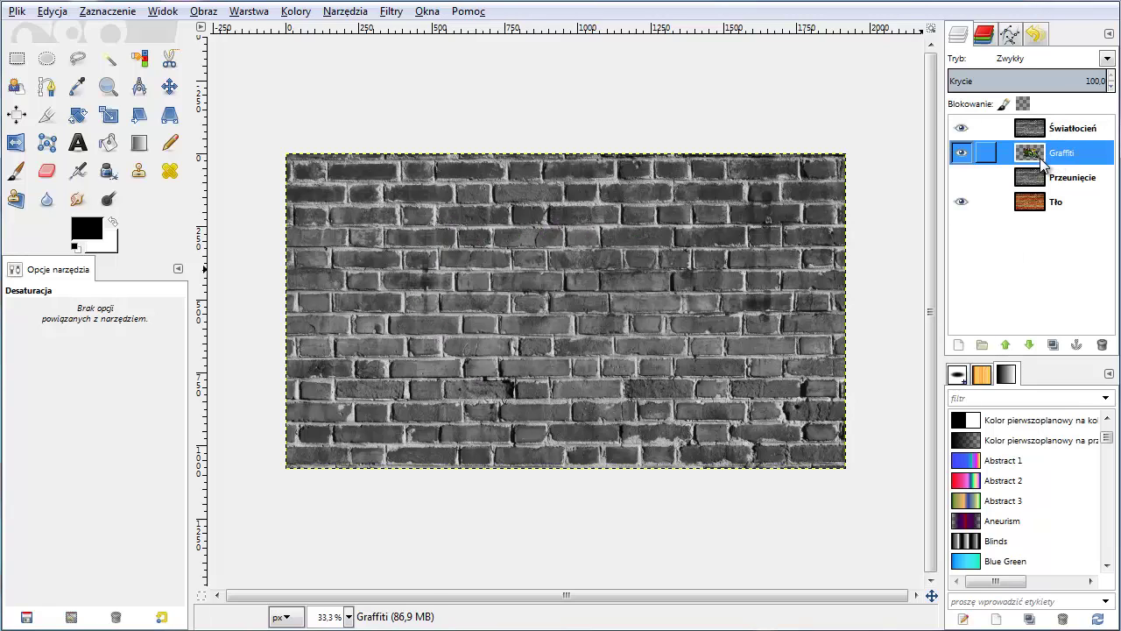
right_click(1029, 155)
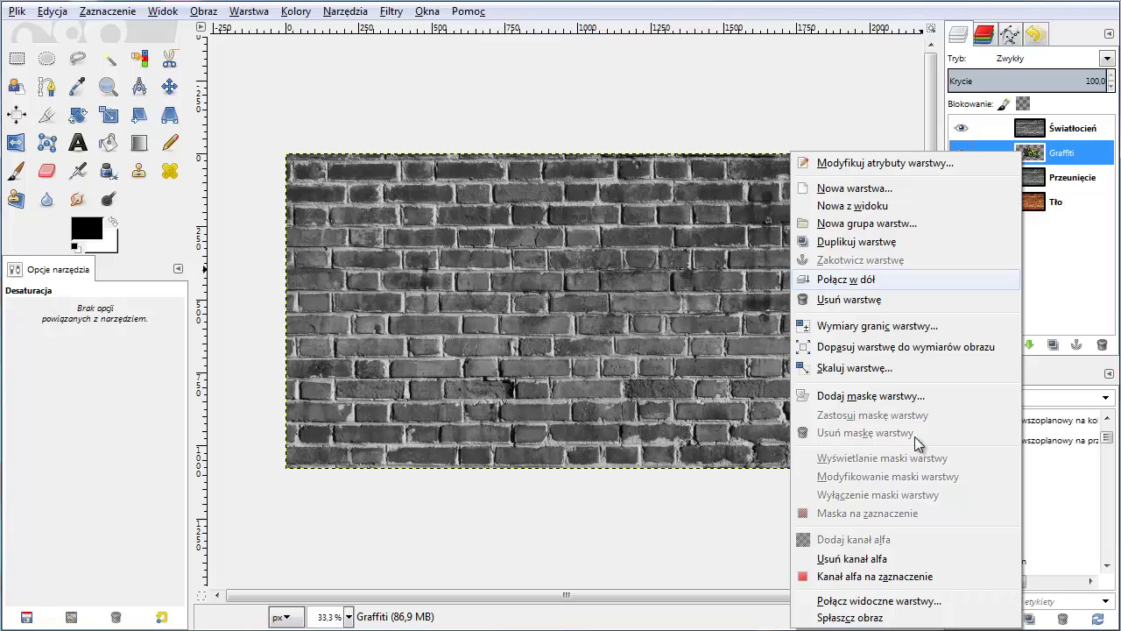
left_click(868, 576)
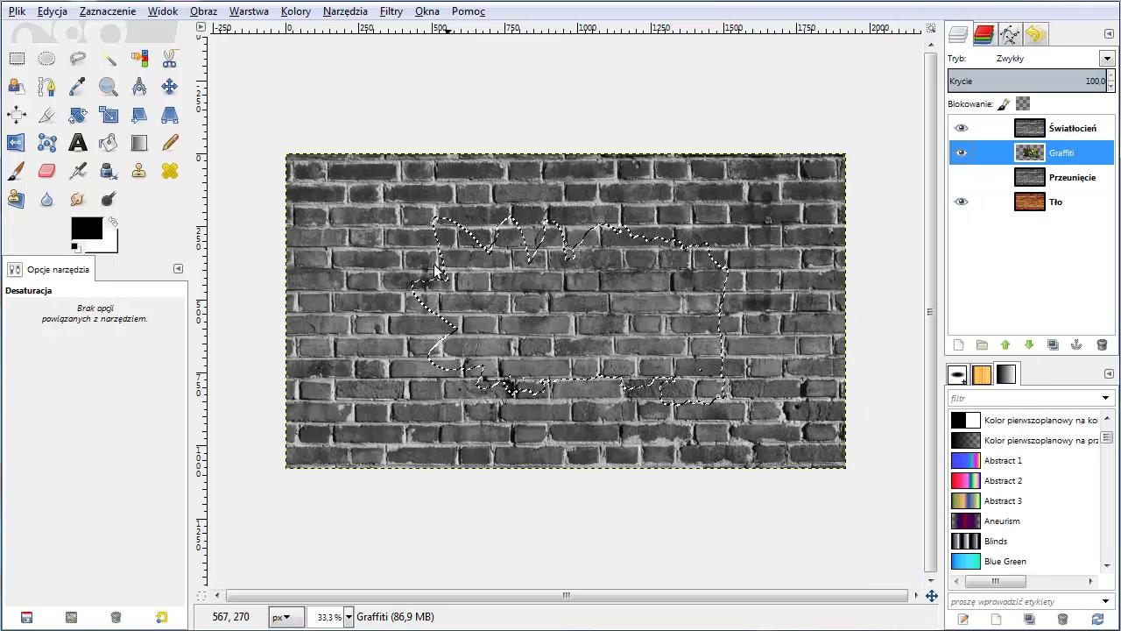
left_click(1058, 130)
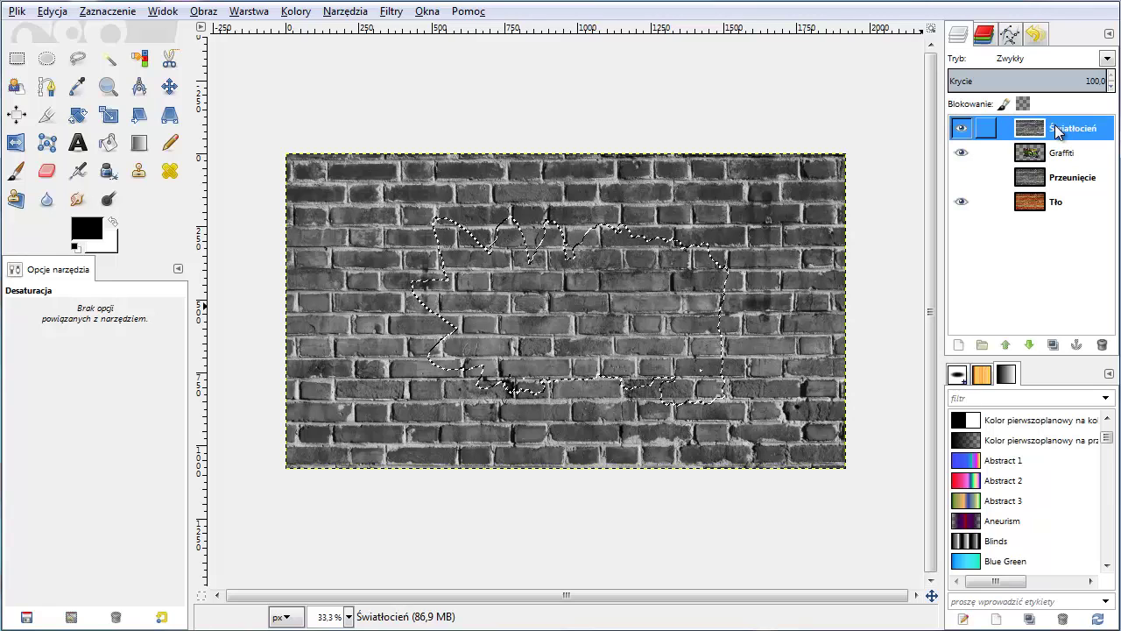
right_click(1059, 131)
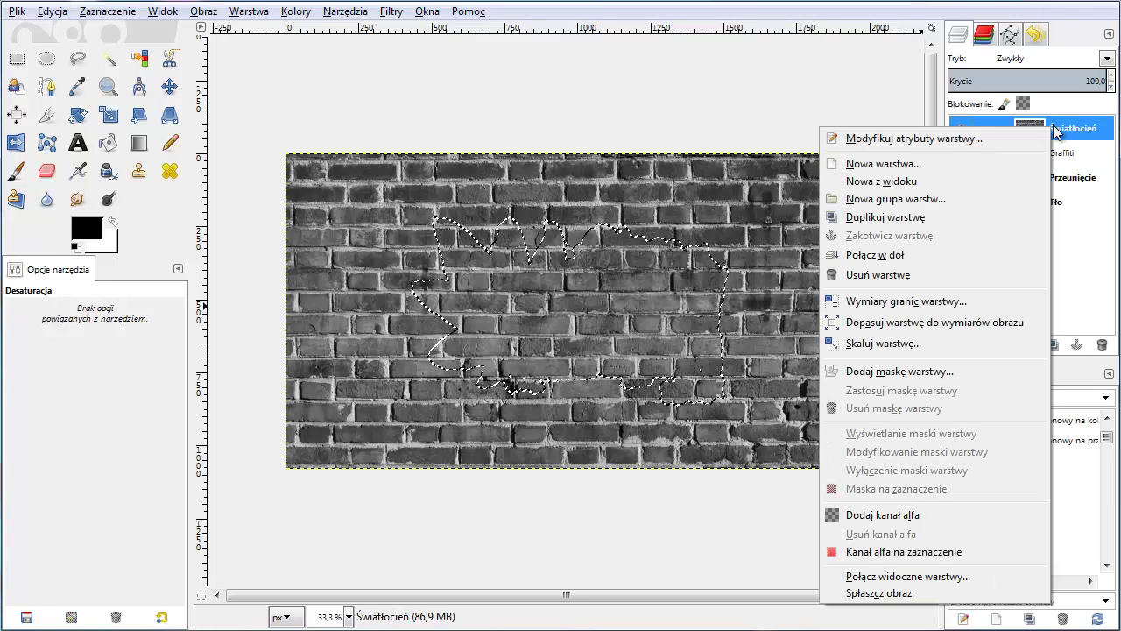
left_click(918, 514)
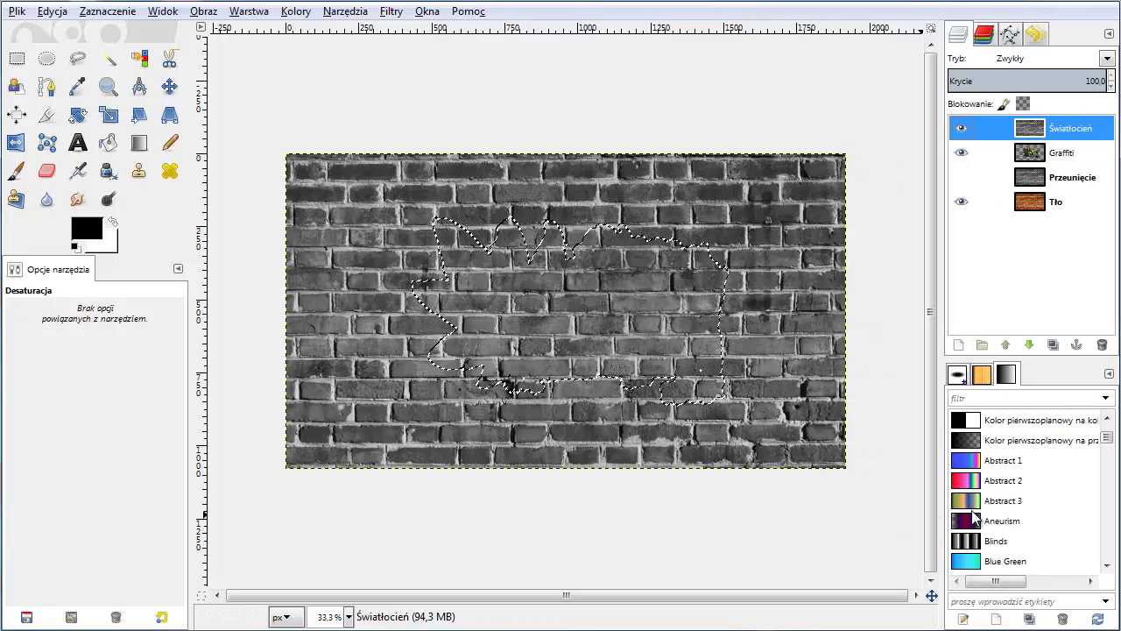
- Invert the selection, clear Światłocień outside the graffiti, then deselect
left_click(109, 13)
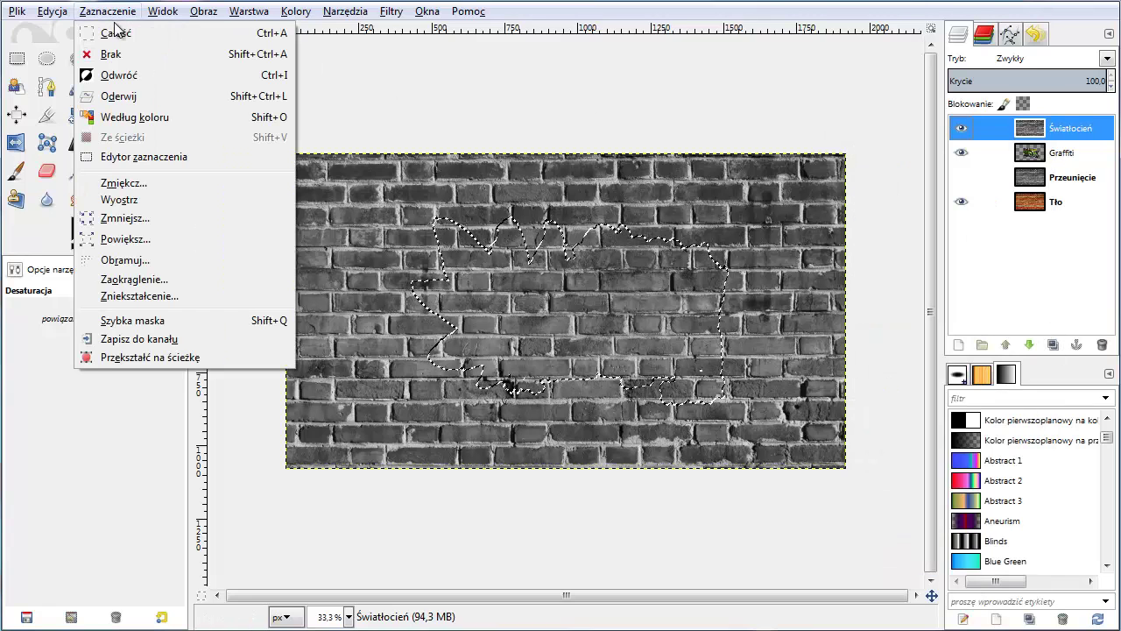
left_click(126, 77)
left_click(52, 11)
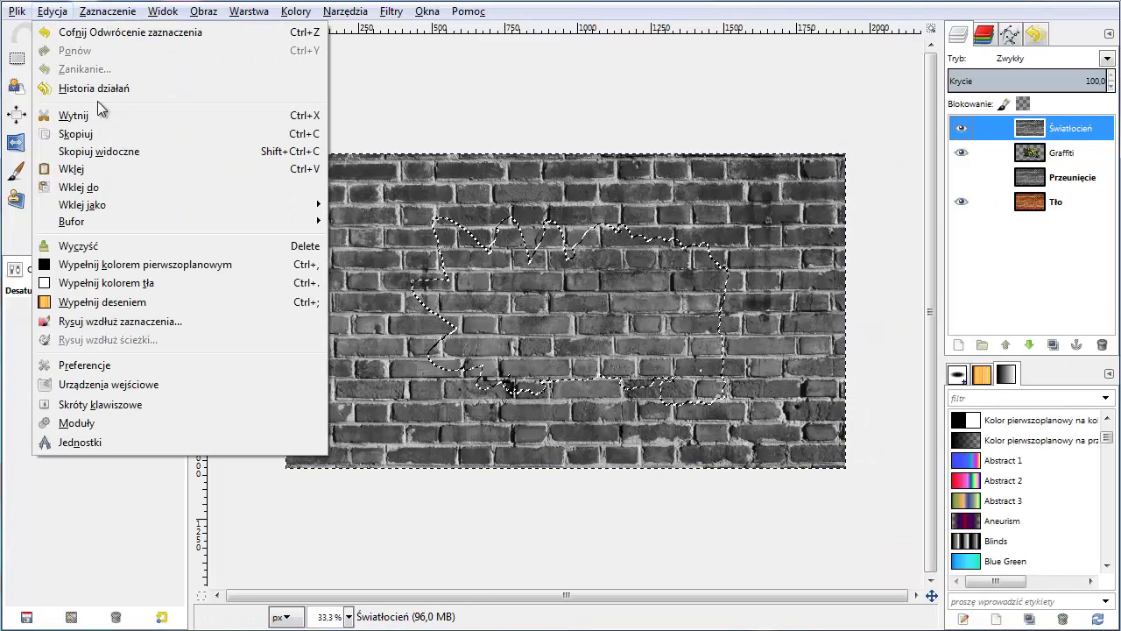
left_click(111, 242)
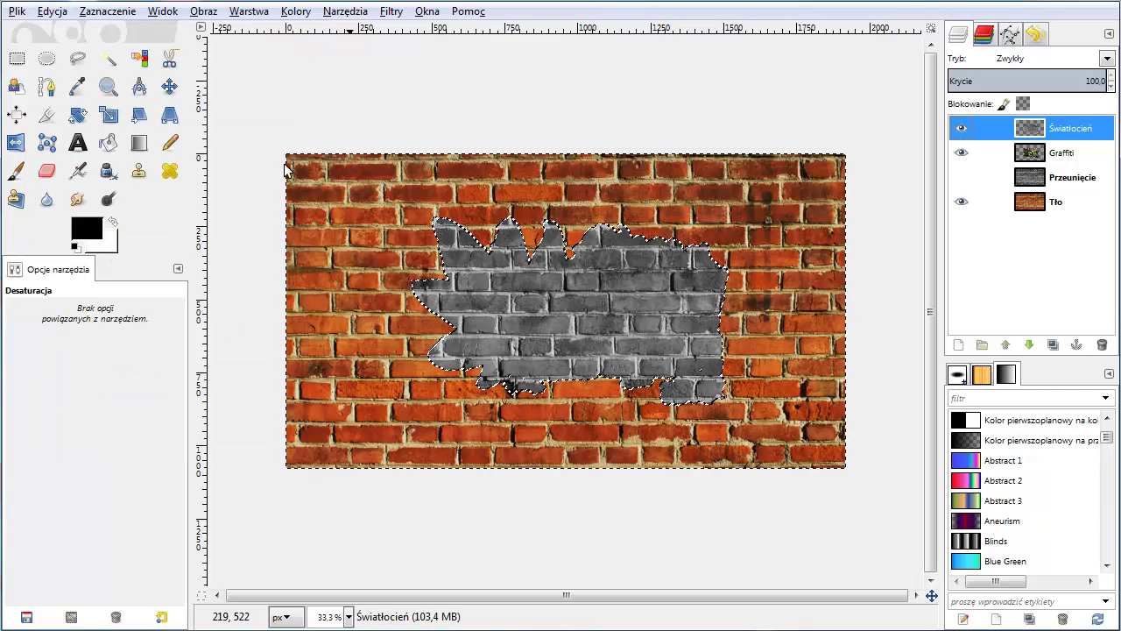
left_click(109, 11)
left_click(101, 47)
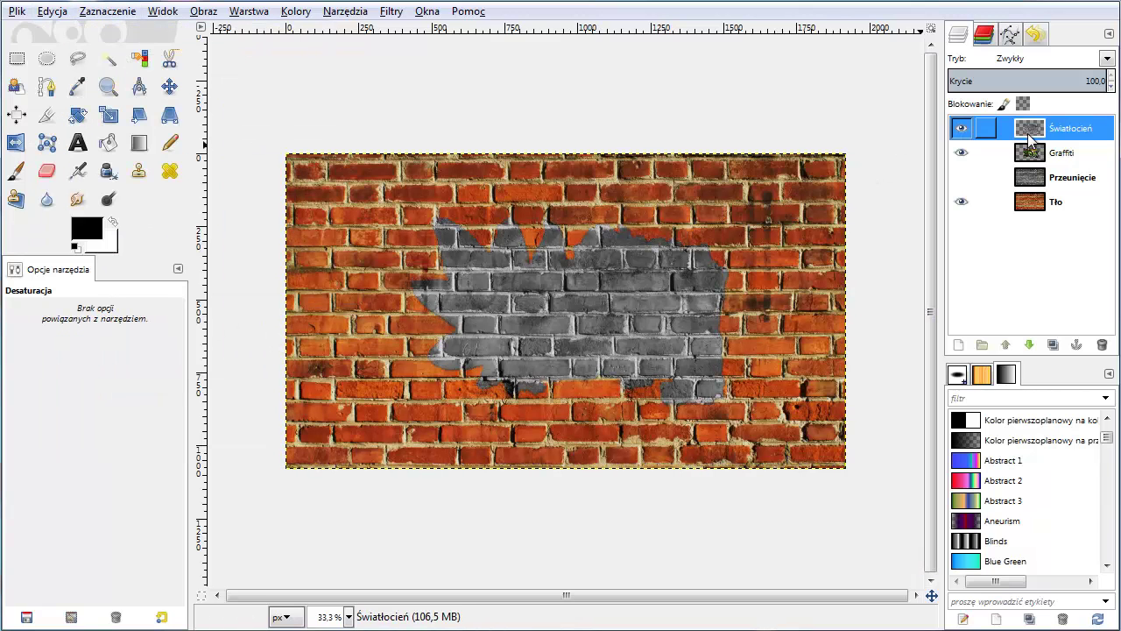
- Set Światłocień's blend mode to Twarde światło (Hard light) and reselect Graffiti
left_click(1107, 58)
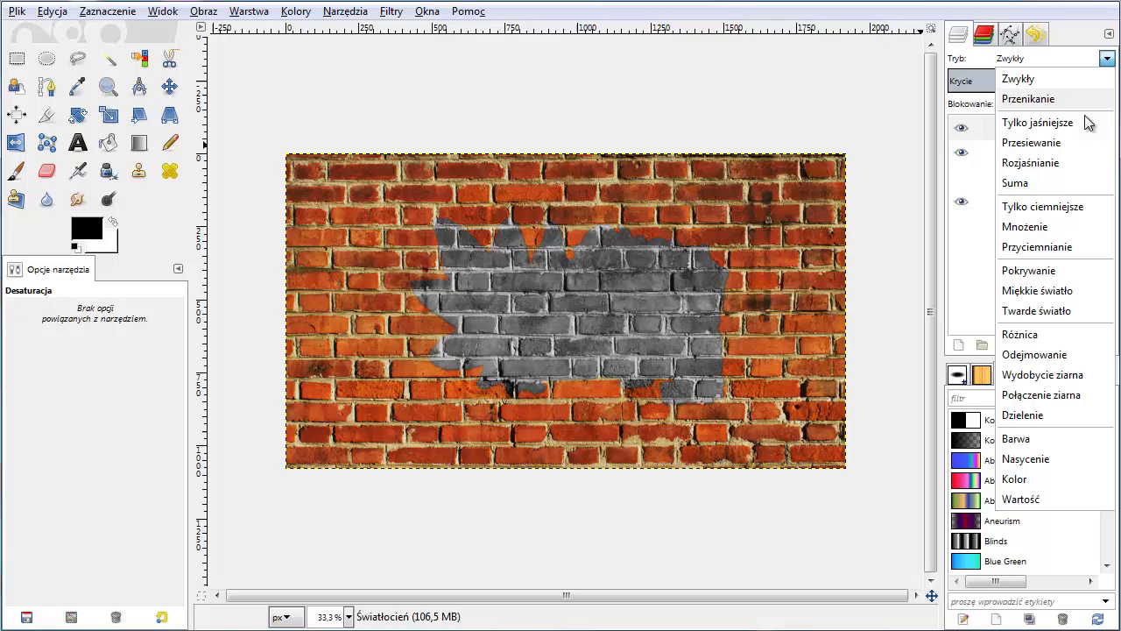
left_click(1048, 312)
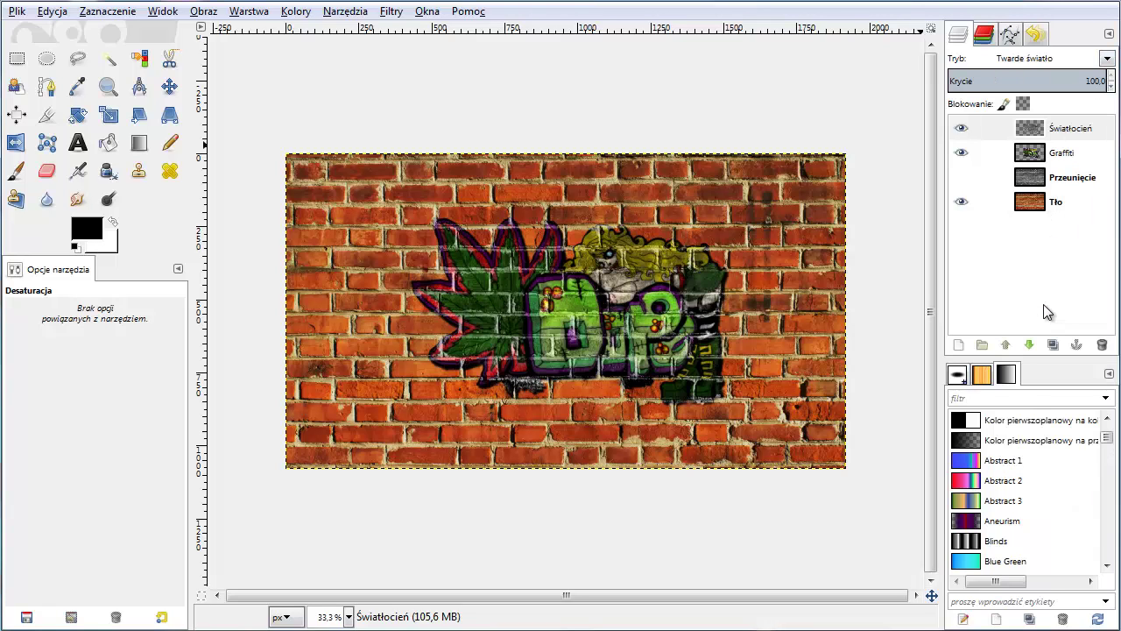
left_click(1057, 156)
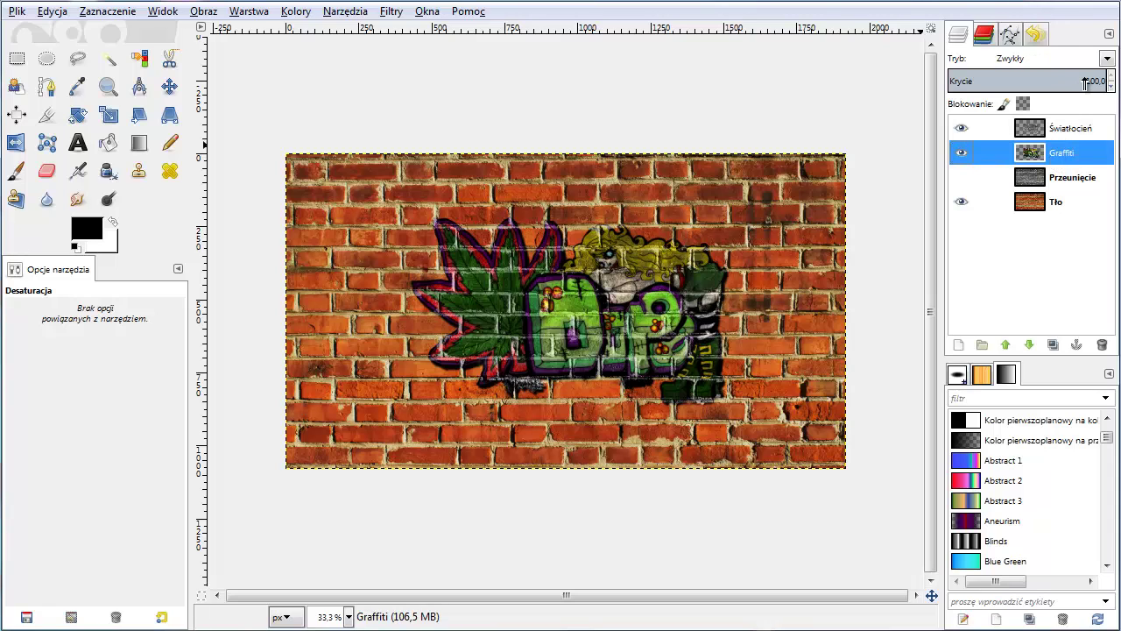
- Lower the Graffiti layer's Krycie (Opacity) slider so the bricks show through the artwork
mouse_move(1087, 81)
left_mouse_down()
mouse_move(1047, 93)
mouse_move(1078, 80)
mouse_move(1093, 91)
left_mouse_up()
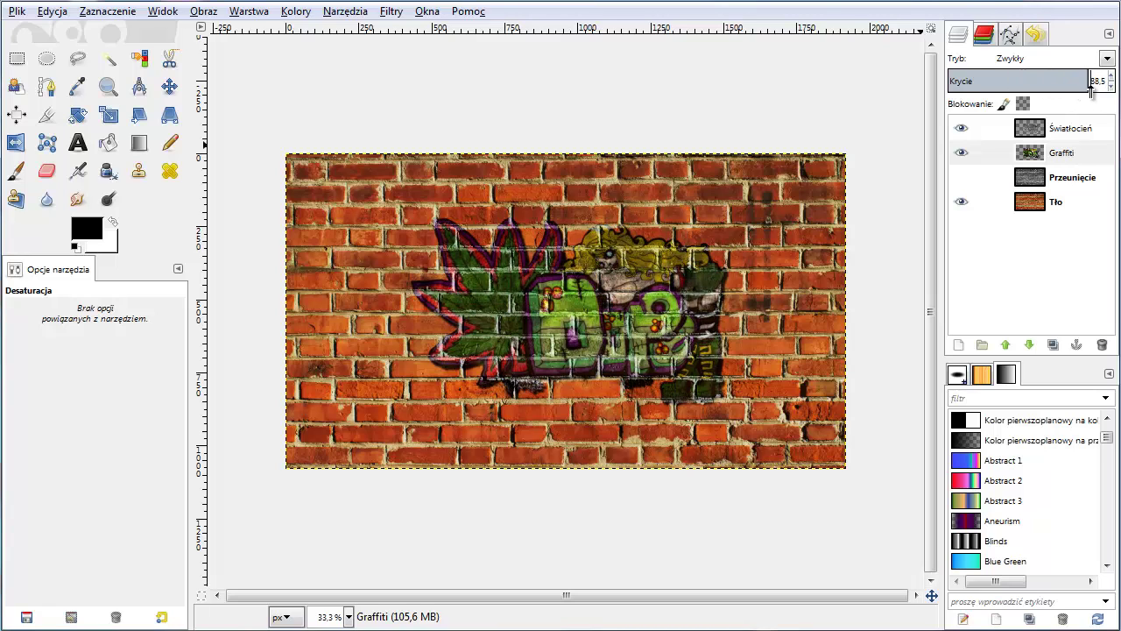